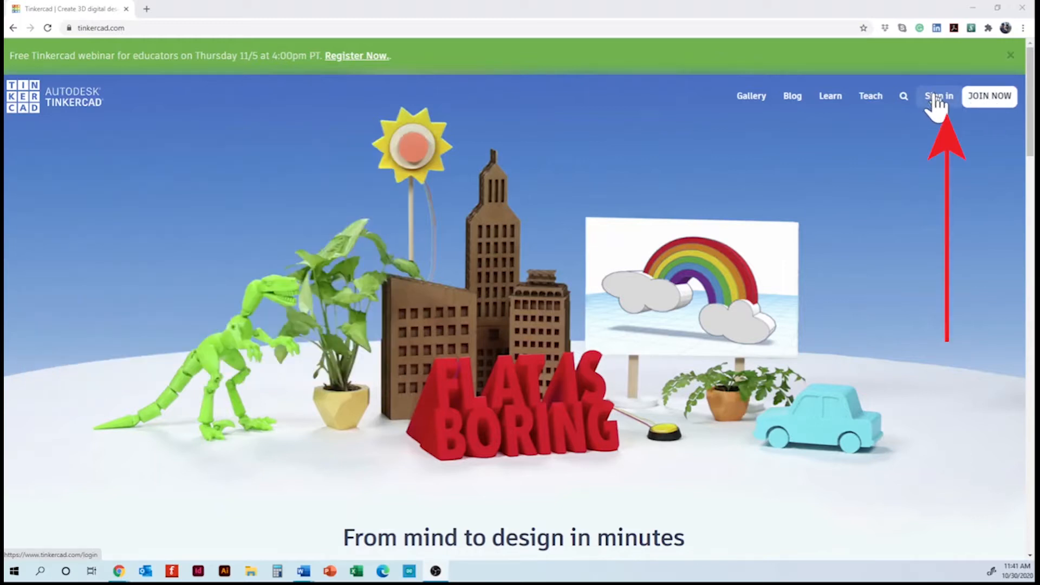
# Step: Sign in to Tinkercad through the email or username option using the prefilled account name and password
pyautogui.click(935, 97)
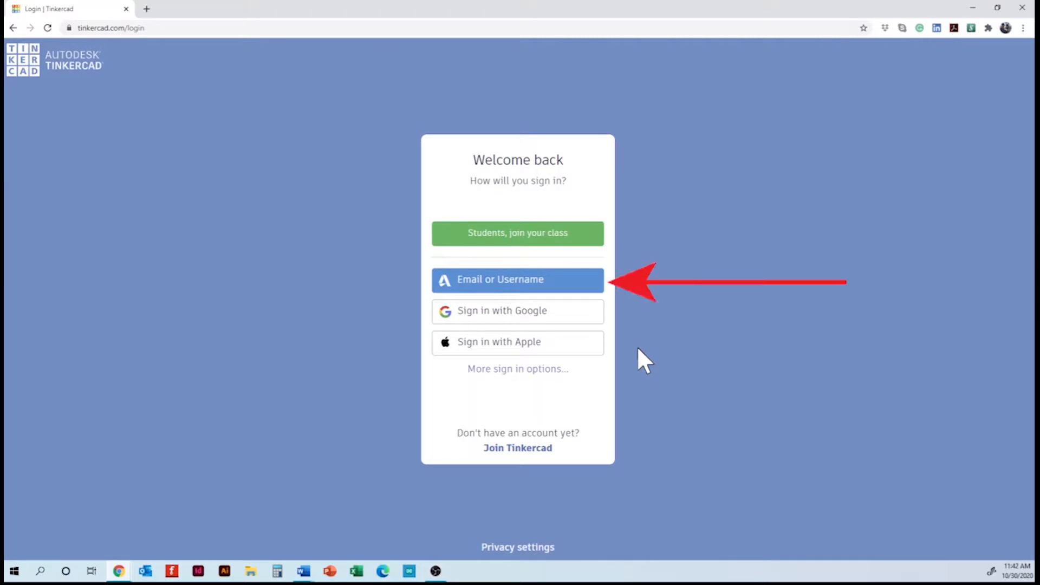
pyautogui.click(509, 279)
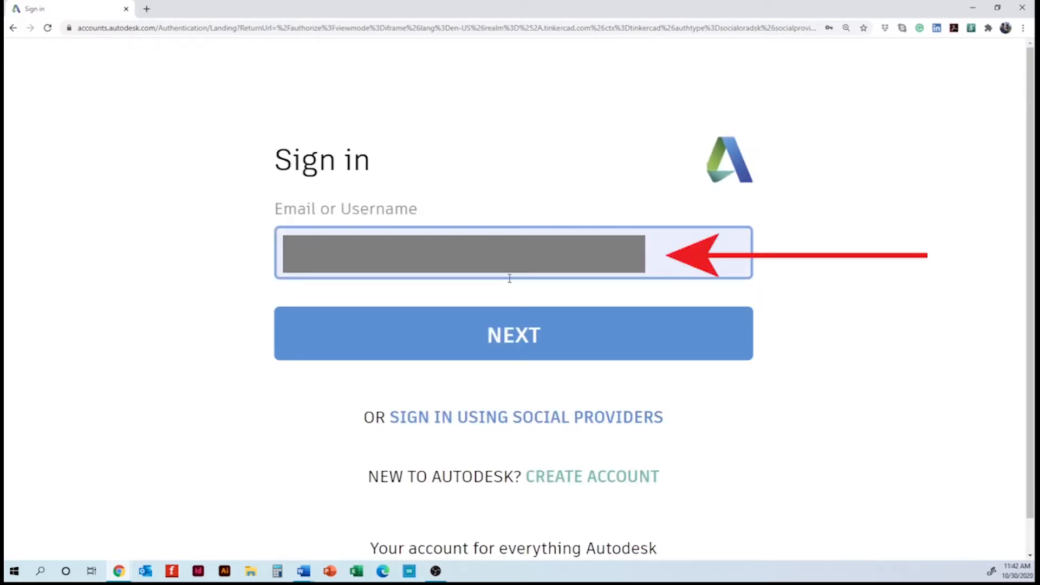
pyautogui.click(460, 346)
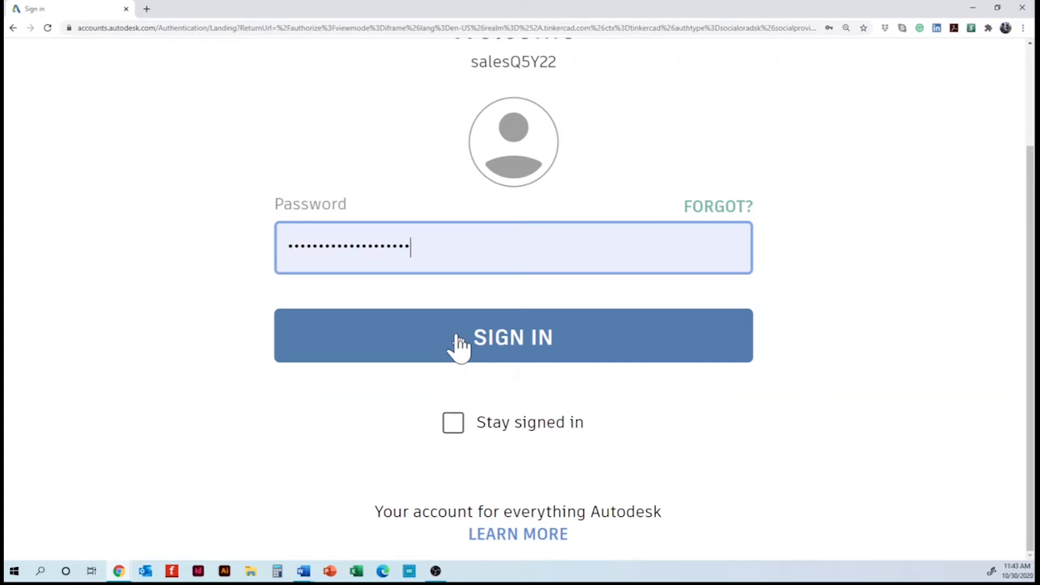
pyautogui.click(459, 345)
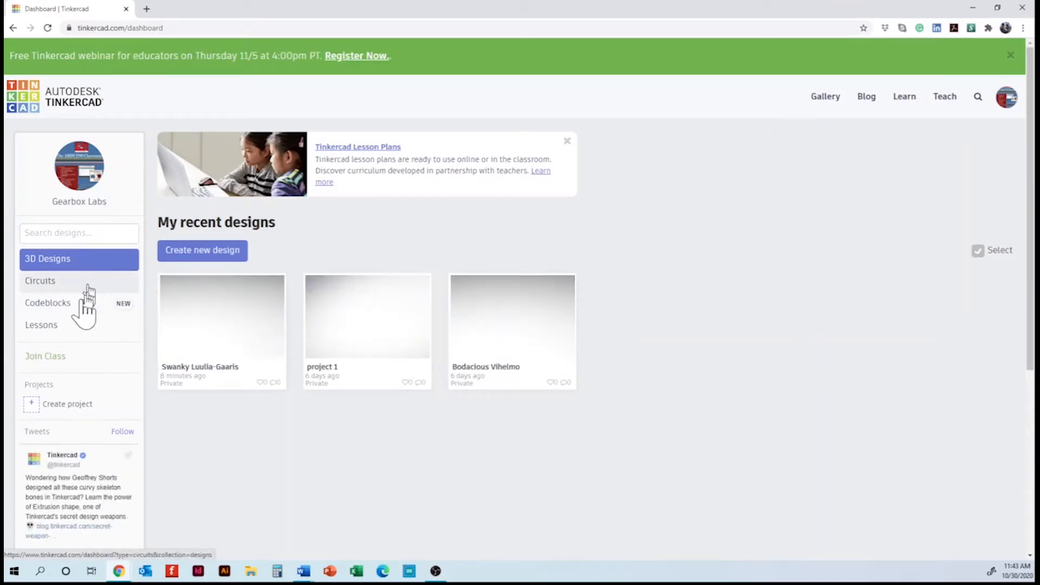
# Step: Create a new circuit from the Circuits section of the dashboard
pyautogui.click(50, 292)
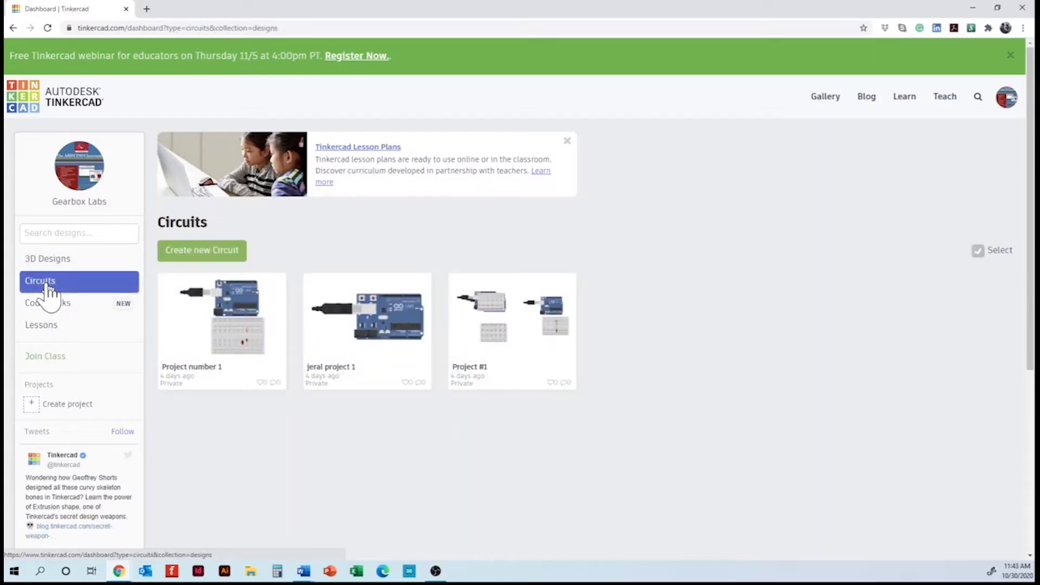
pyautogui.click(189, 250)
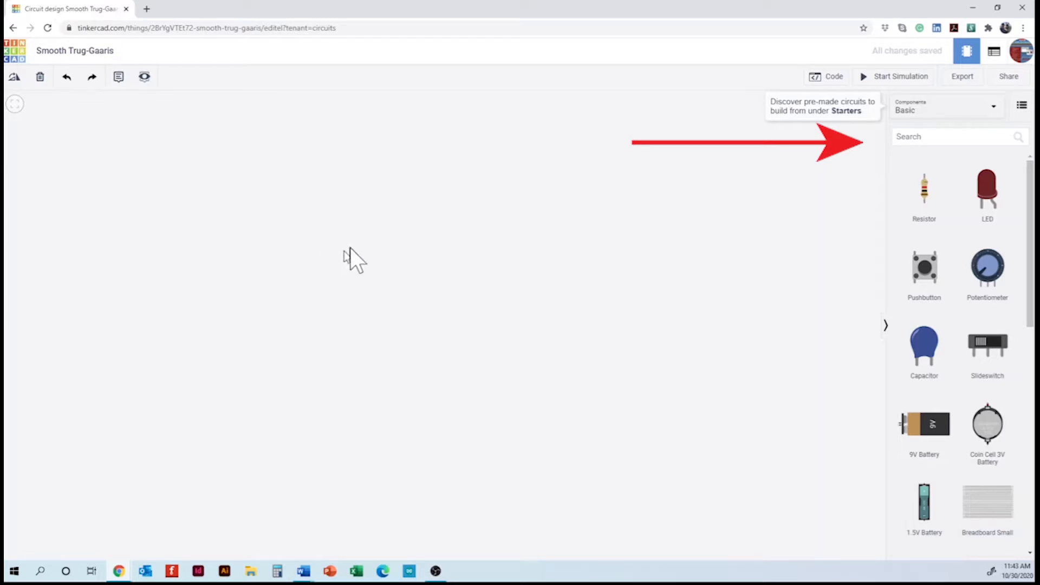
# Step: Compare the component library's detailed list view with its compact grid view
pyautogui.click(906, 136)
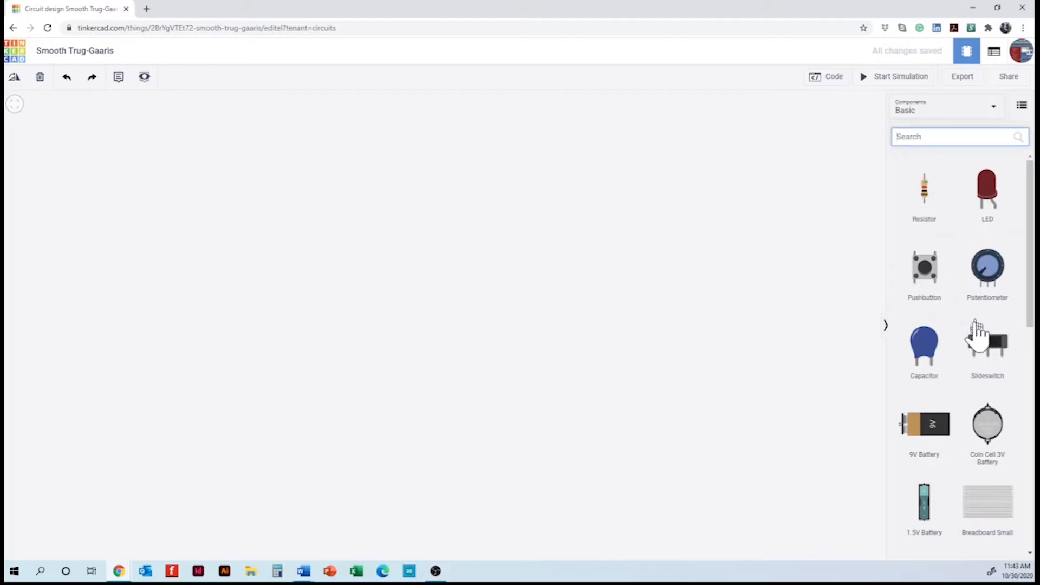
pyautogui.click(1022, 106)
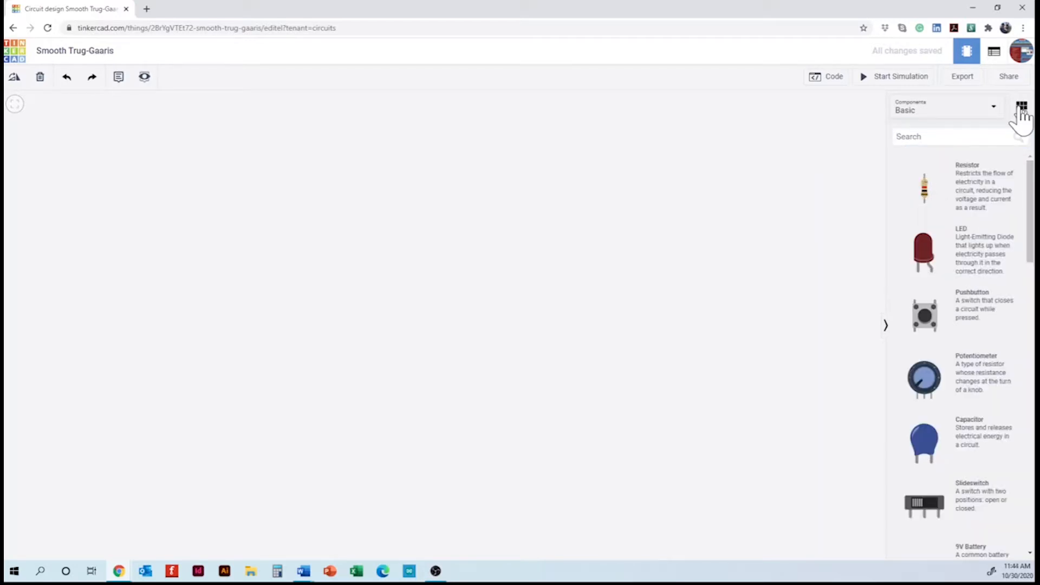
pyautogui.click(1021, 108)
pyautogui.click(912, 139)
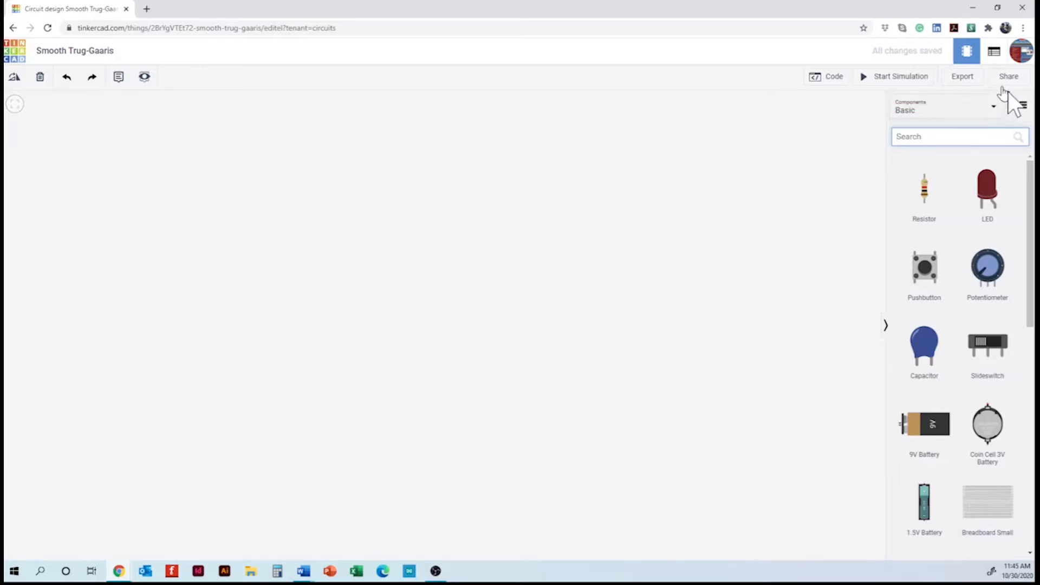
pyautogui.click(1022, 106)
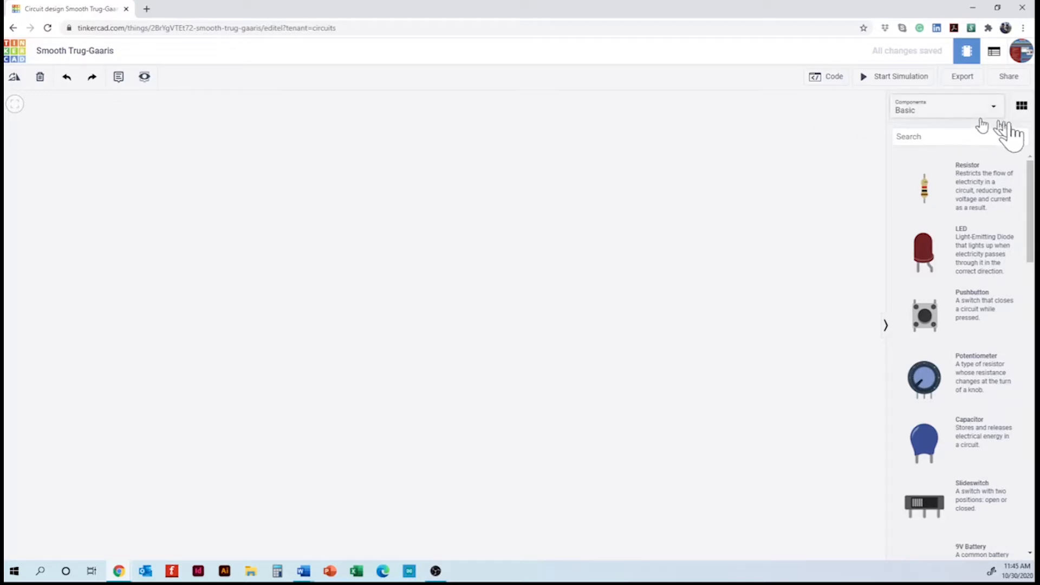
pyautogui.click(1021, 107)
# Step: Search the components for "uno" and place an Arduino Uno R3 in the upper middle of the workspace
pyautogui.click(921, 137)
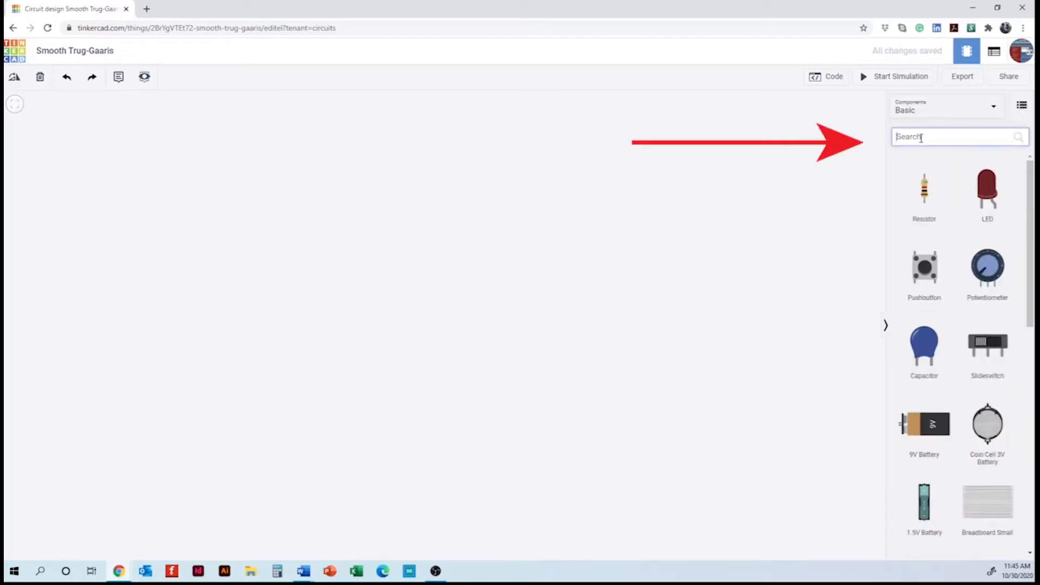
pyautogui.write('uno')
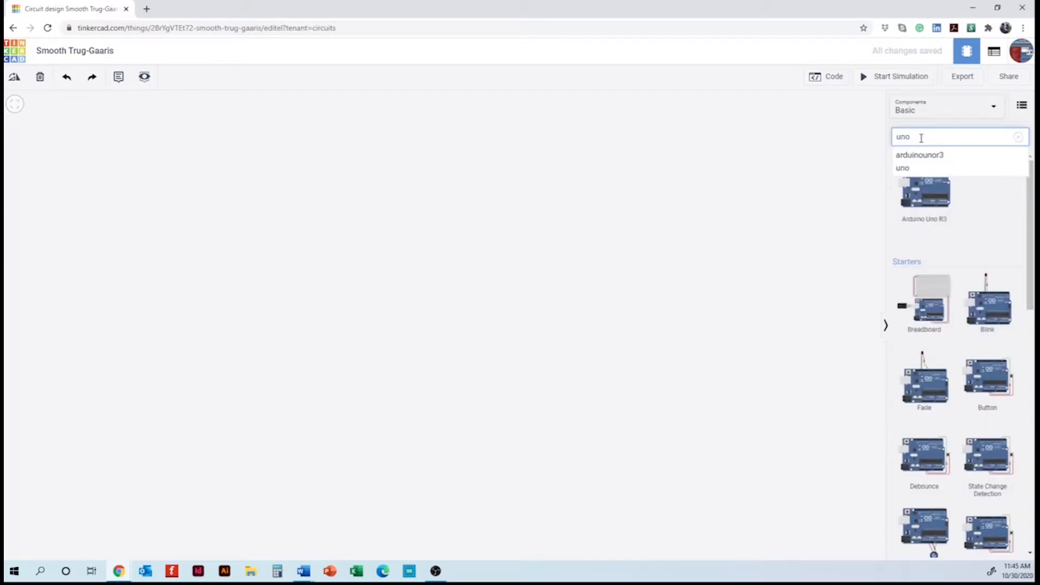
pyautogui.click(902, 167)
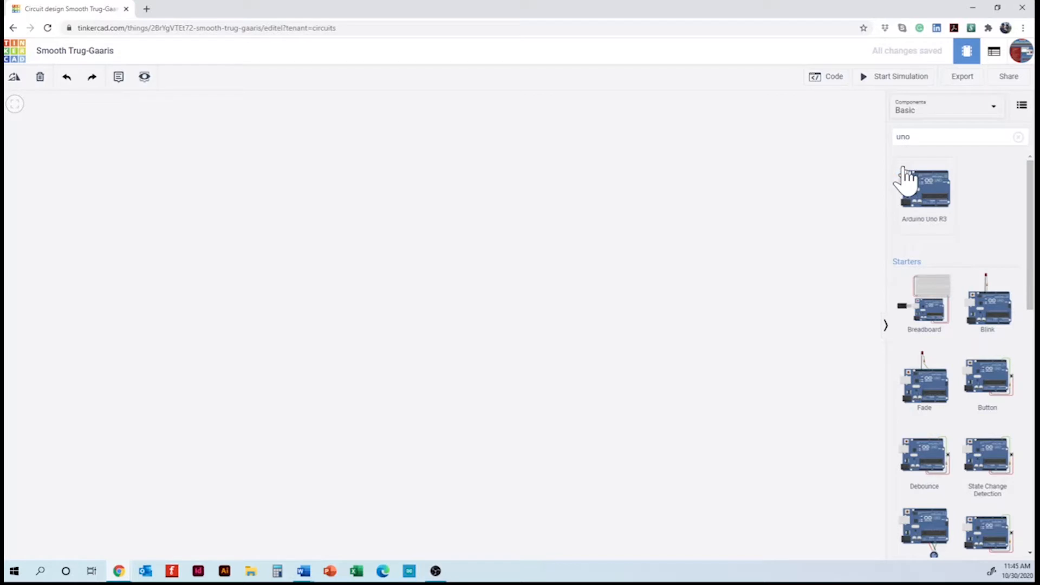
pyautogui.click(927, 195)
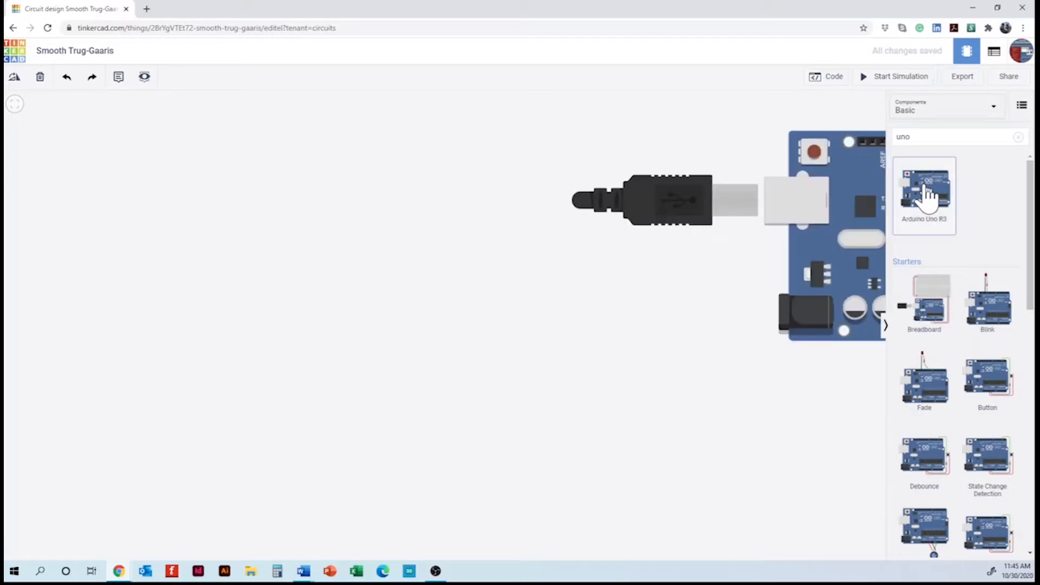
pyautogui.moveTo(832, 198); pyautogui.dragTo(480, 225)
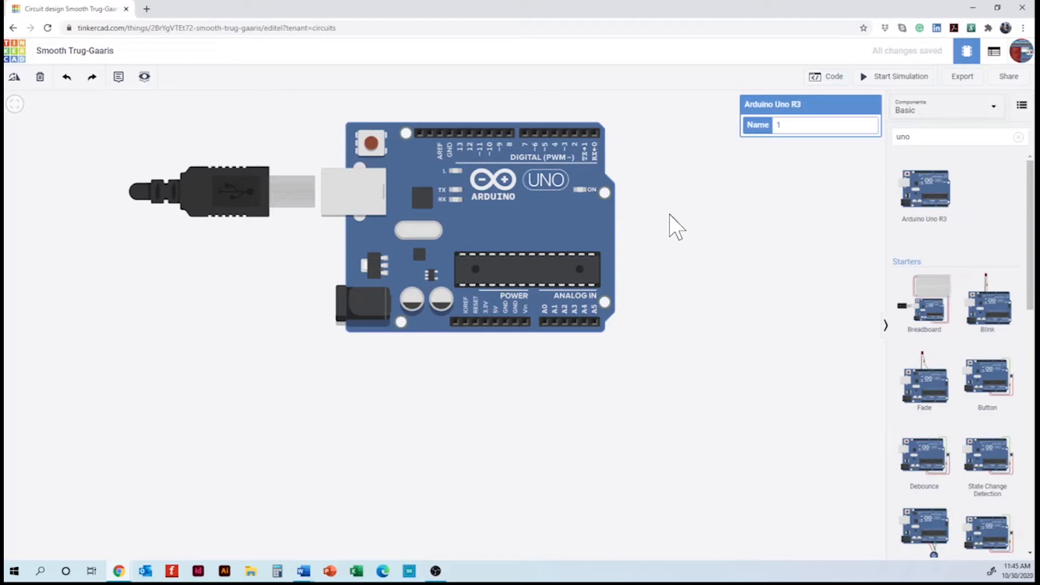
pyautogui.click(655, 209)
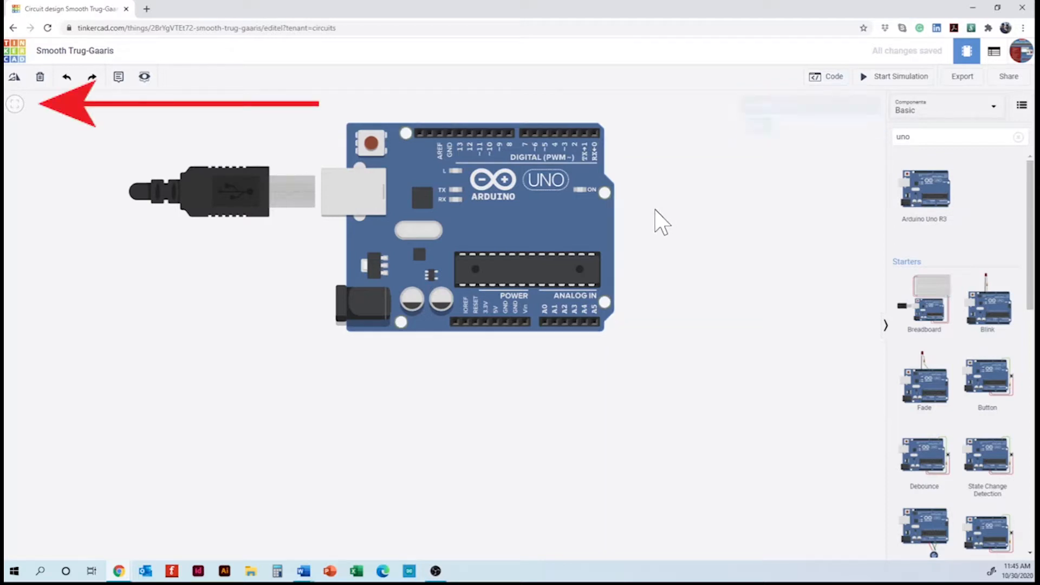
# Step: Zoom the workspace out and in around the Arduino board and fit the circuit to the view again
pyautogui.click(15, 107)
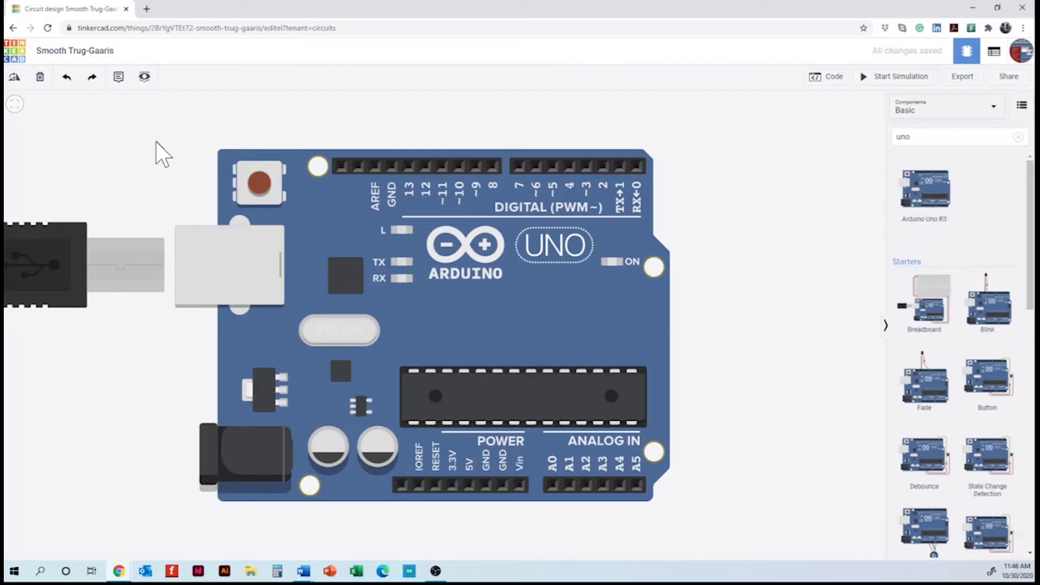
pyautogui.scroll(-5, 156, 141)
pyautogui.scroll(4, 156, 141)
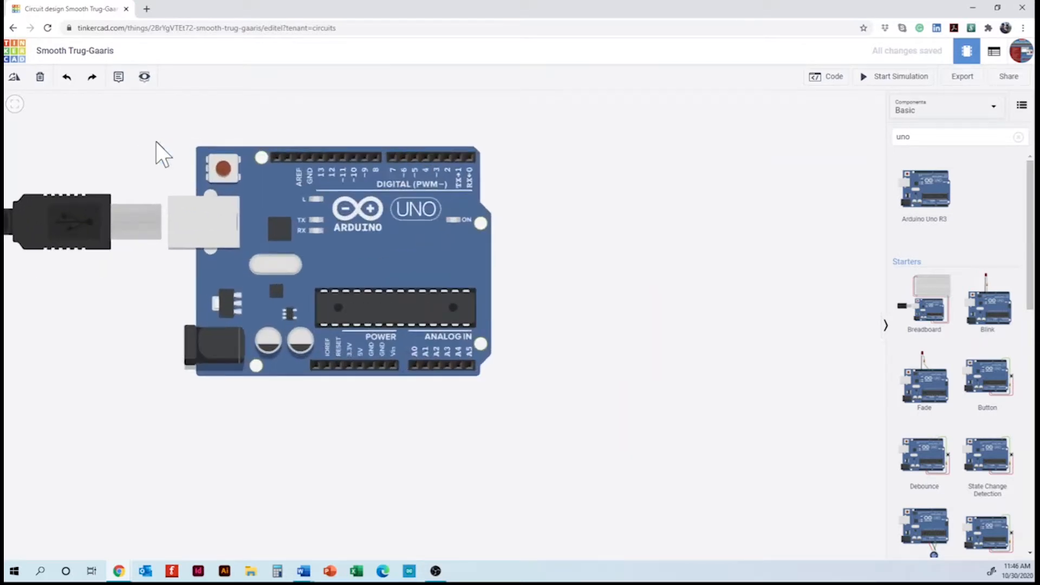
pyautogui.scroll(4, 156, 141)
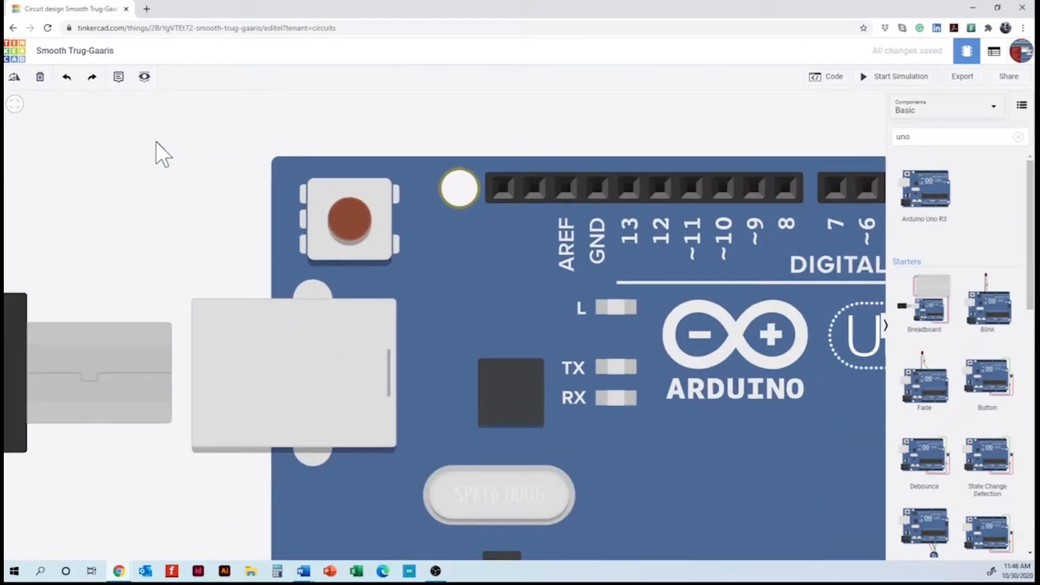
pyautogui.click(16, 107)
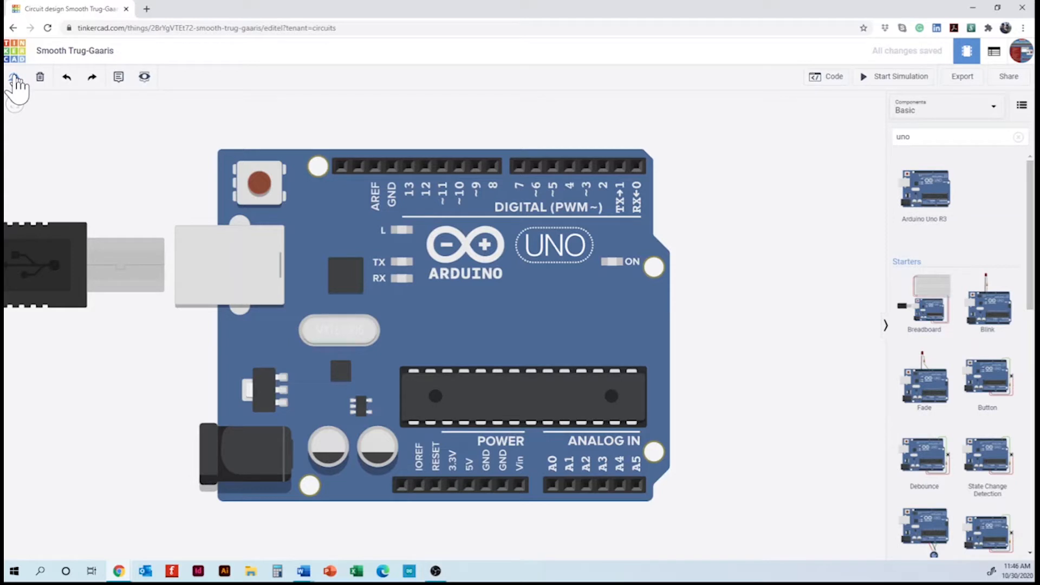
# Step: Rotate the Arduino Uno board clockwise in increments through one full turn
pyautogui.click(265, 203)
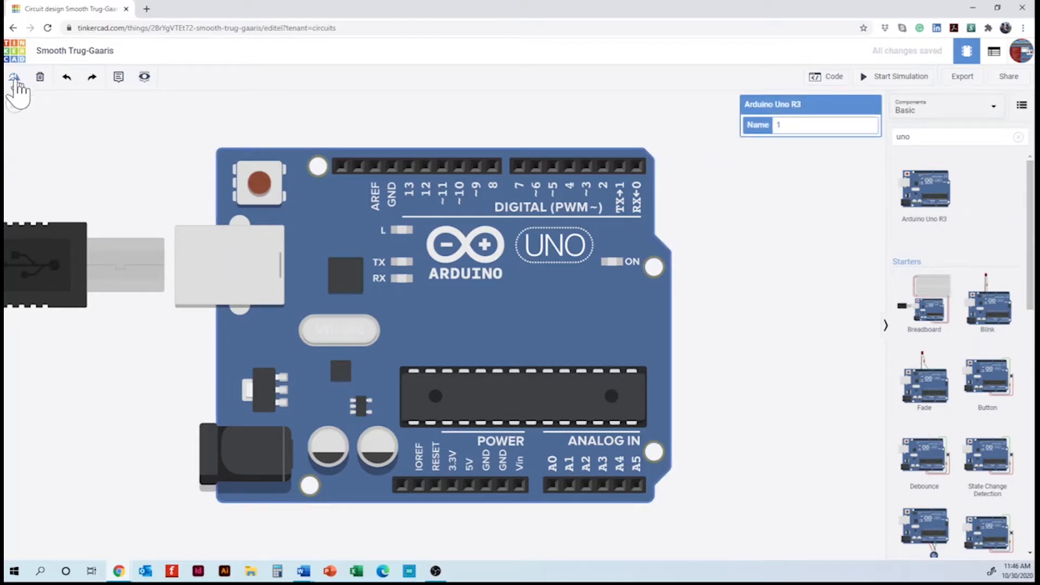
pyautogui.click(15, 78)
pyautogui.click(15, 77)
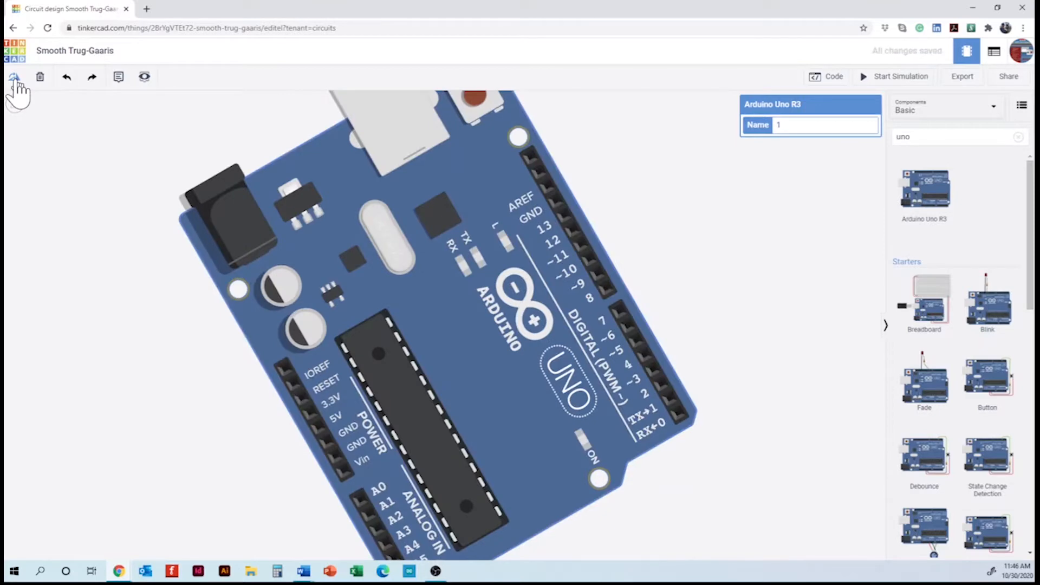
pyautogui.click(15, 78)
pyautogui.click(14, 77)
pyautogui.click(14, 77)
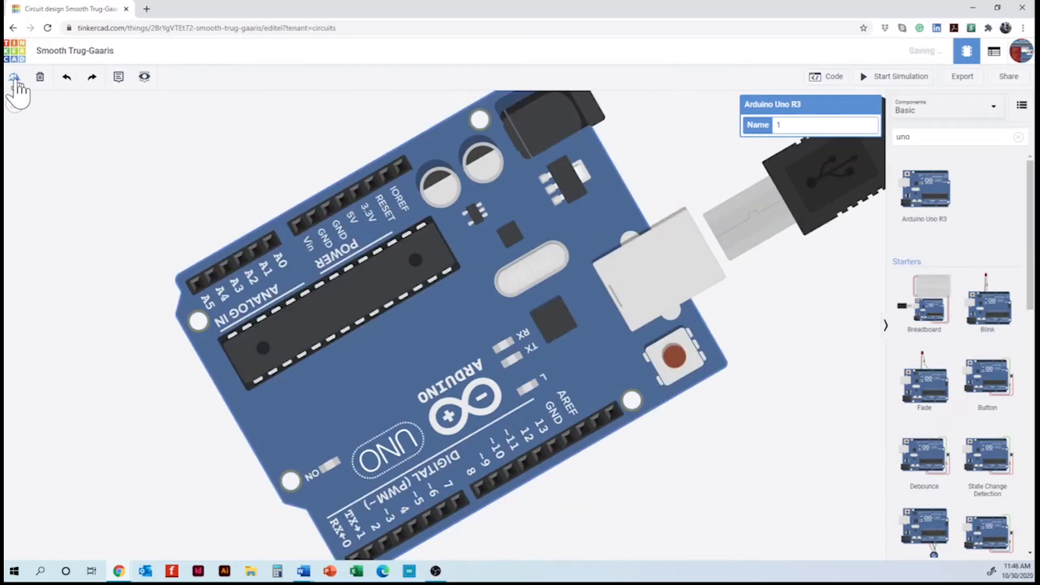
pyautogui.click(14, 78)
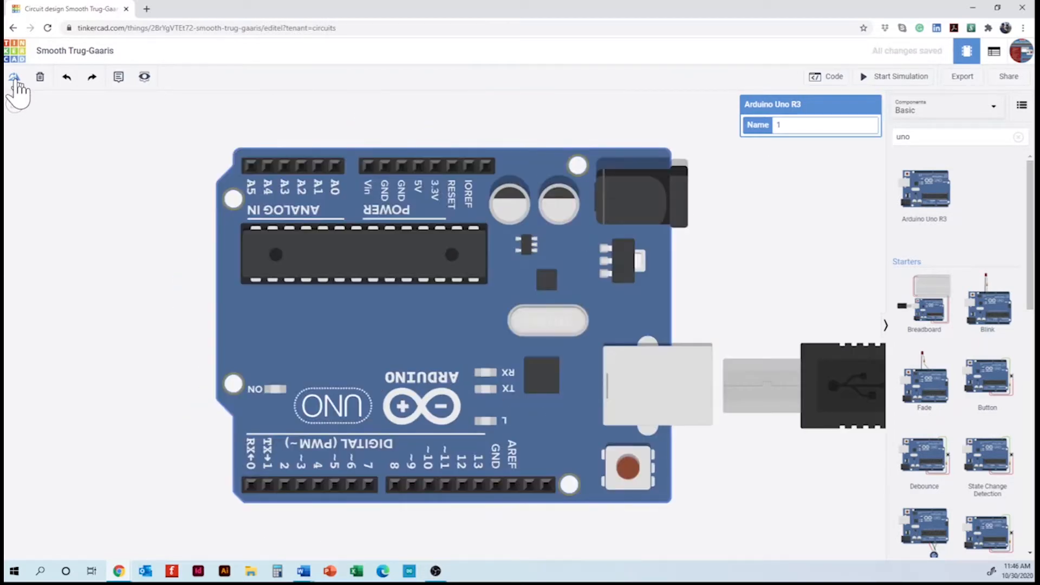
pyautogui.click(14, 78)
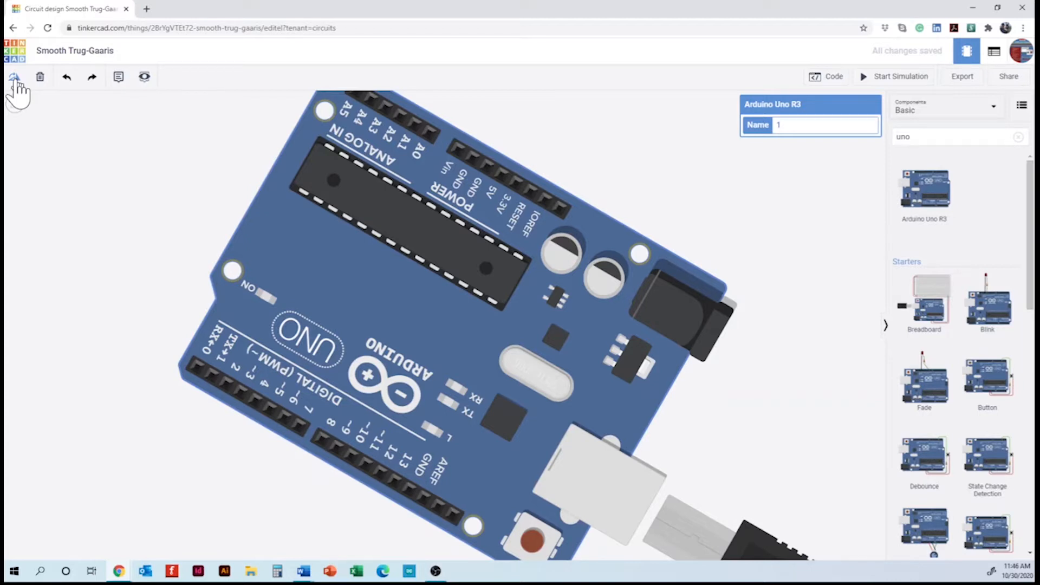
pyautogui.click(15, 77)
pyautogui.click(15, 77)
pyautogui.click(14, 77)
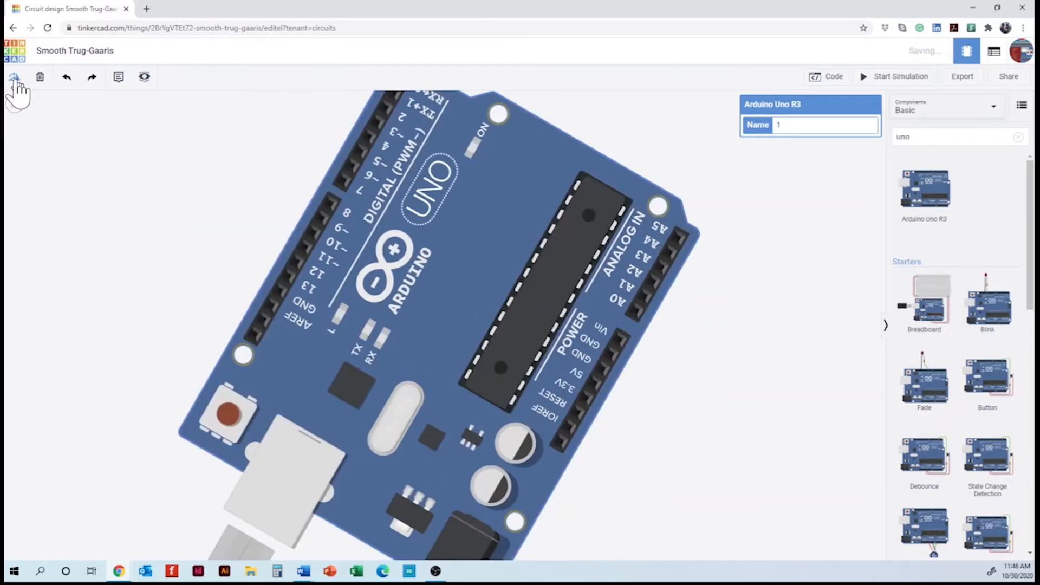
pyautogui.click(14, 77)
pyautogui.click(15, 78)
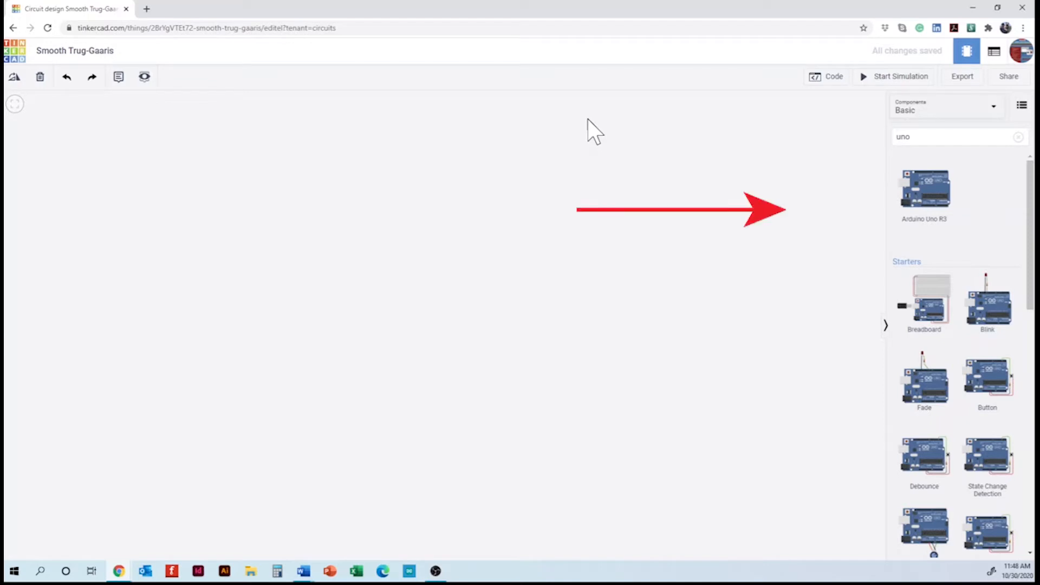
# Step: Redo the last undone action to bring the Arduino Uno board back into the workspace
pyautogui.click(93, 77)
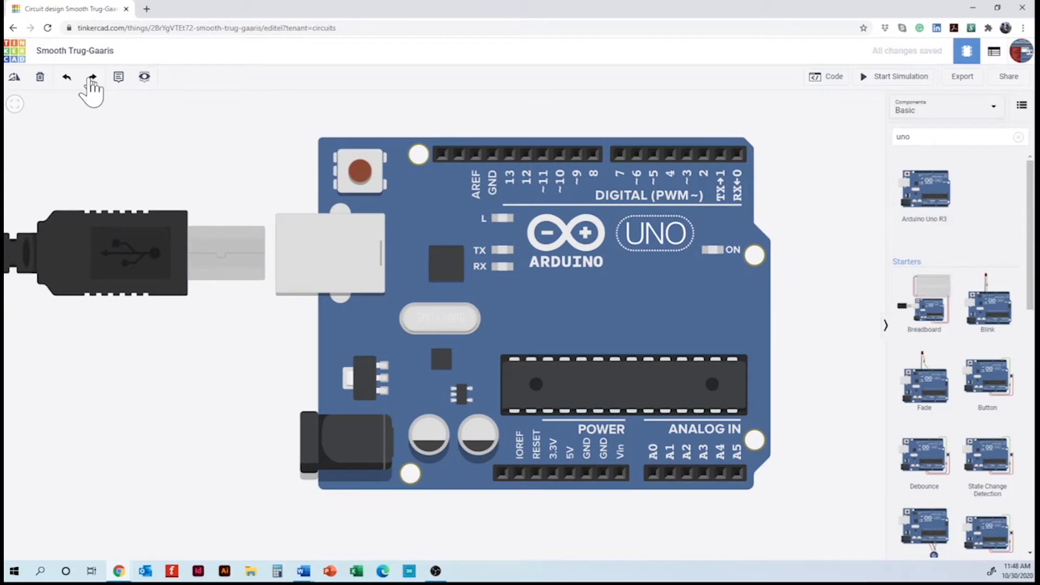
# Step: Add an annotation reading "Type your note here." above the Arduino's USB cable, and hide the circuit's annotations
pyautogui.click(119, 88)
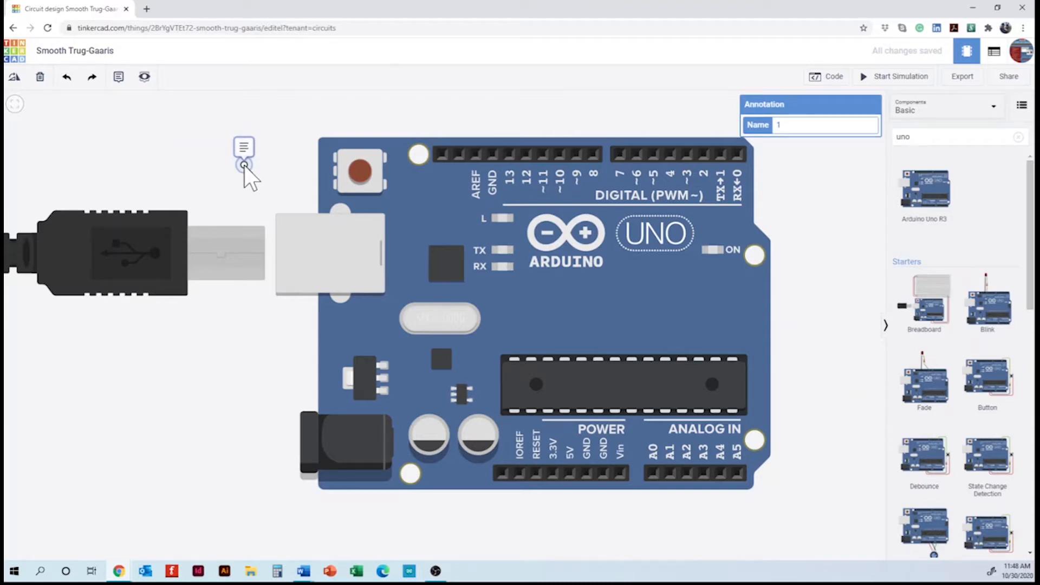
pyautogui.click(244, 165)
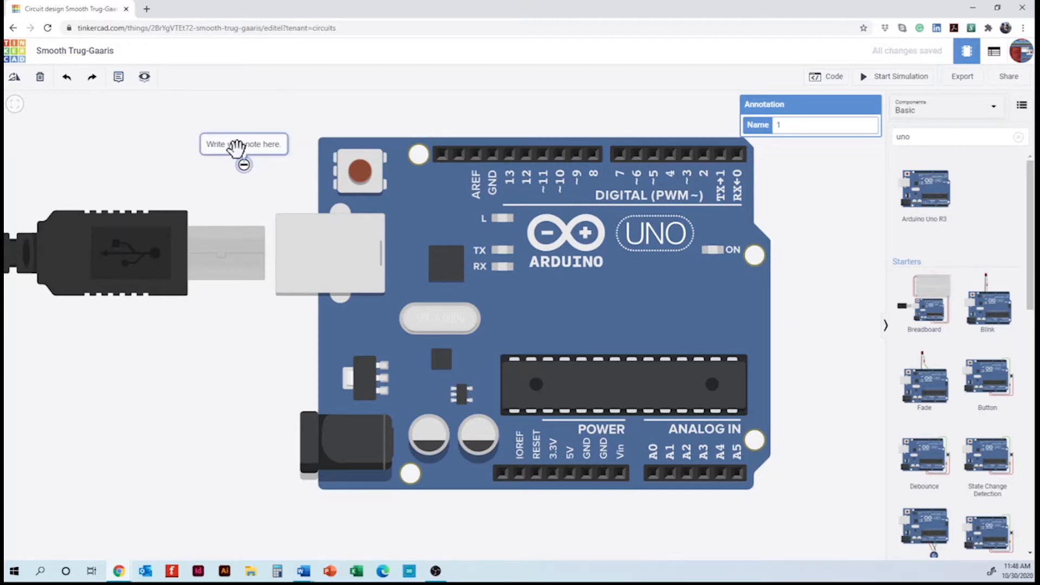
pyautogui.doubleClick(236, 145)
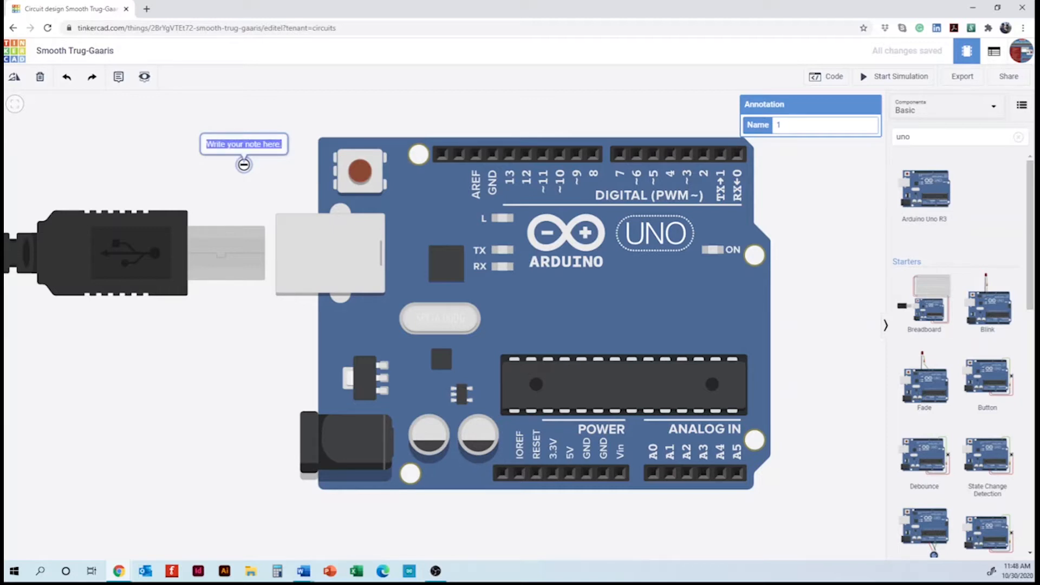
pyautogui.write('Typ')
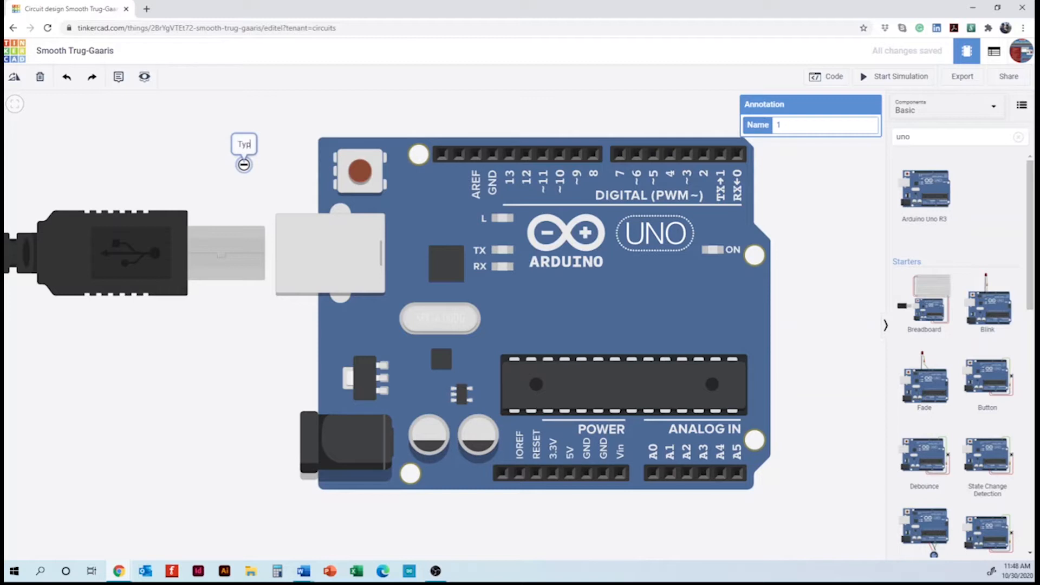
pyautogui.write('e your')
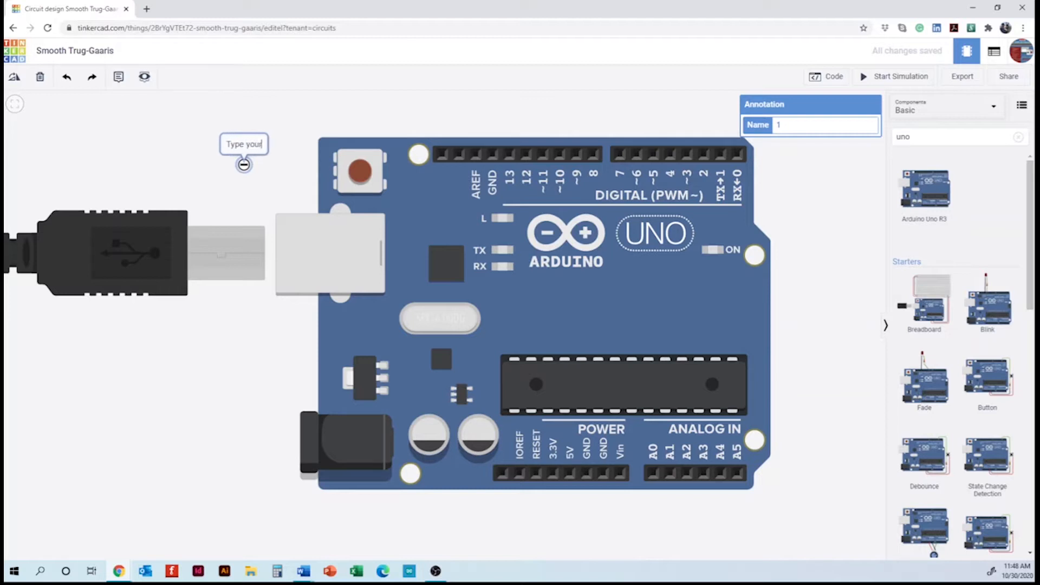
pyautogui.write(' note here.')
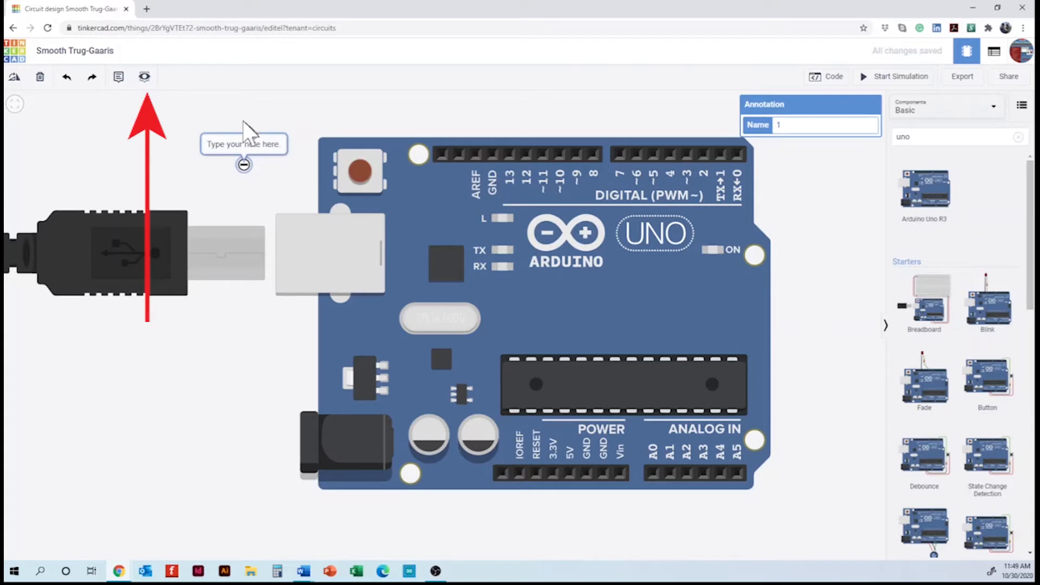
pyautogui.click(144, 77)
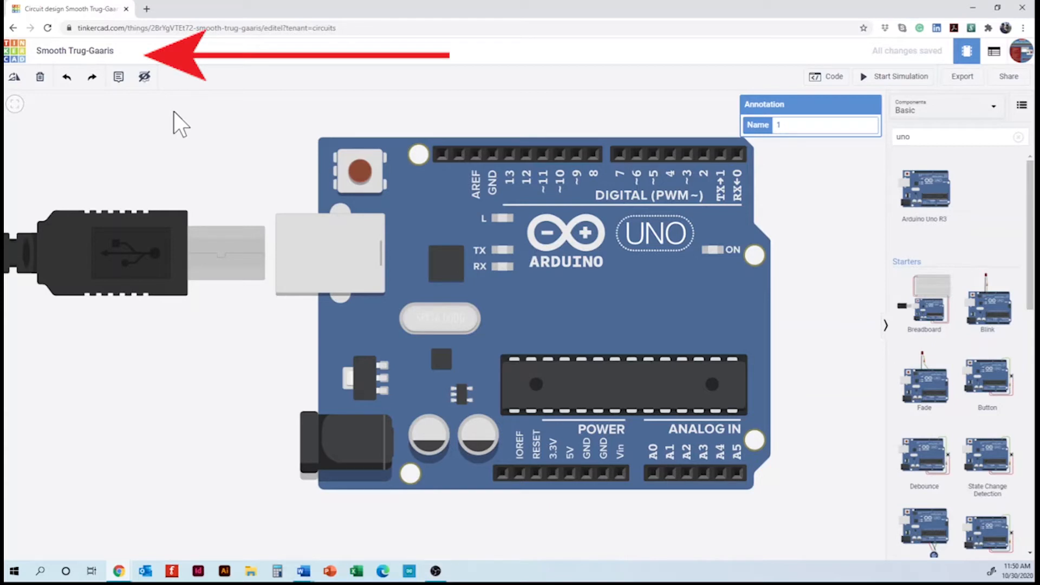
# Step: Rename the circuit design as "Tinkercad Demo"
pyautogui.click(89, 53)
pyautogui.press('BackSpace')
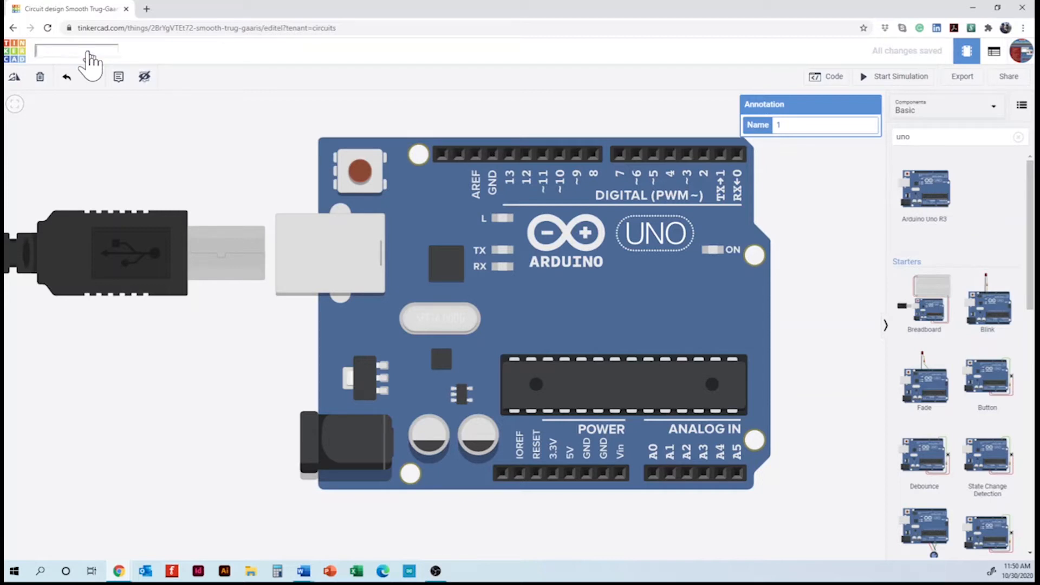
pyautogui.write('Tinkercad Demo')
pyautogui.click(98, 143)
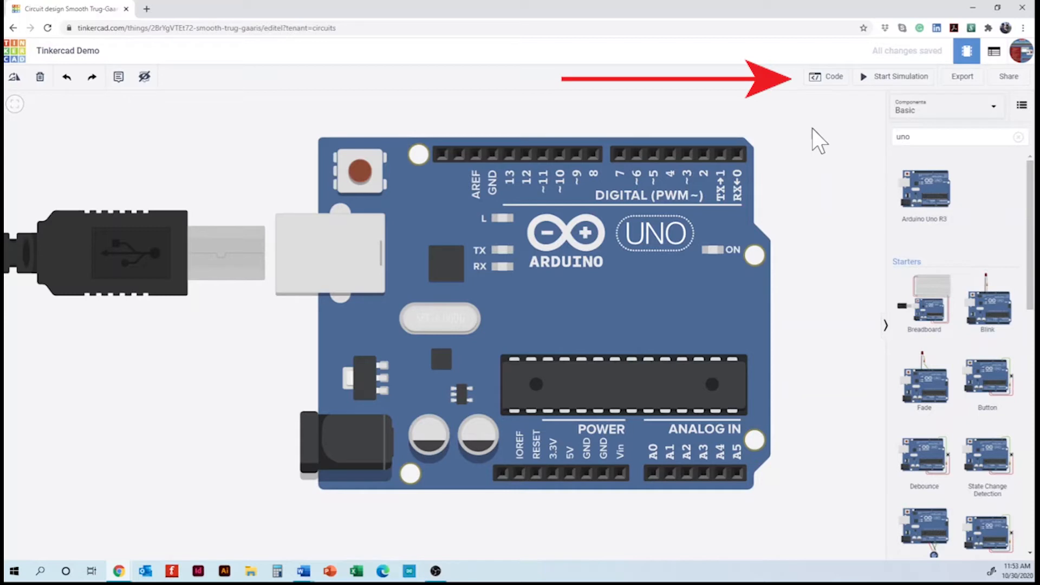
# Step: Show the Arduino's code and switch the editor from Blocks to Text, accepting the loss of the blocks
pyautogui.click(831, 81)
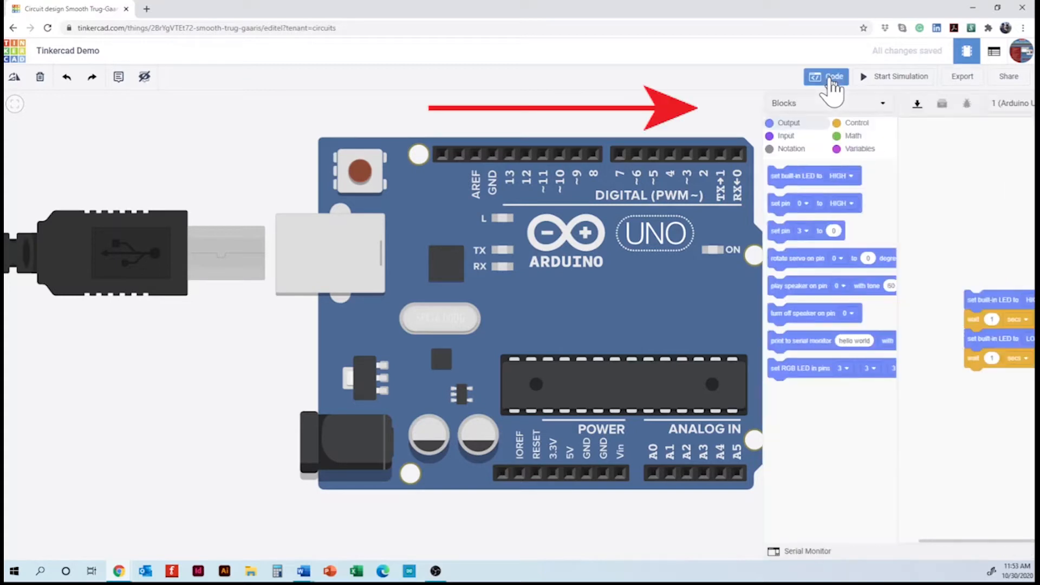
pyautogui.click(827, 107)
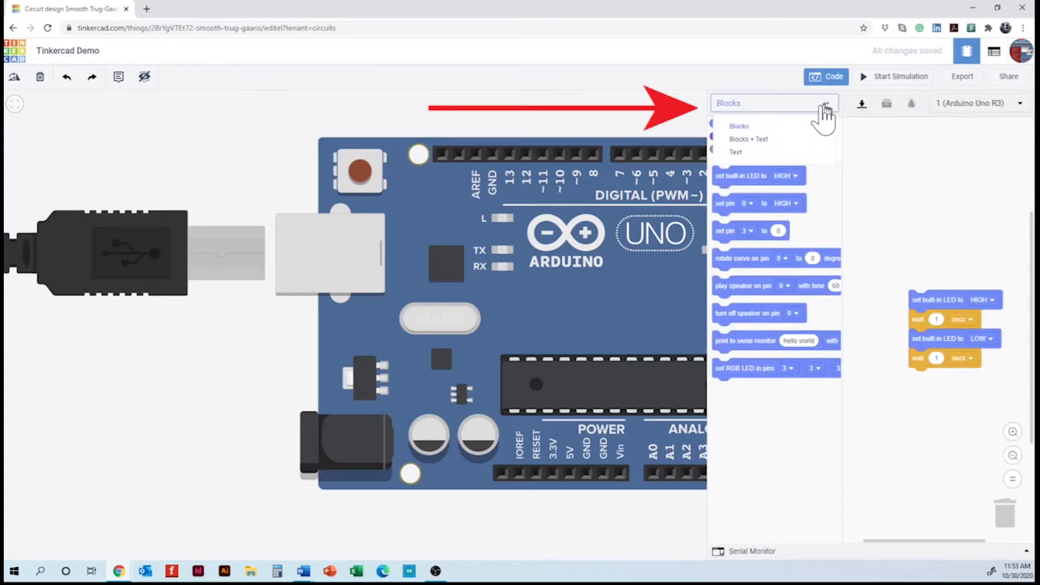
pyautogui.click(756, 153)
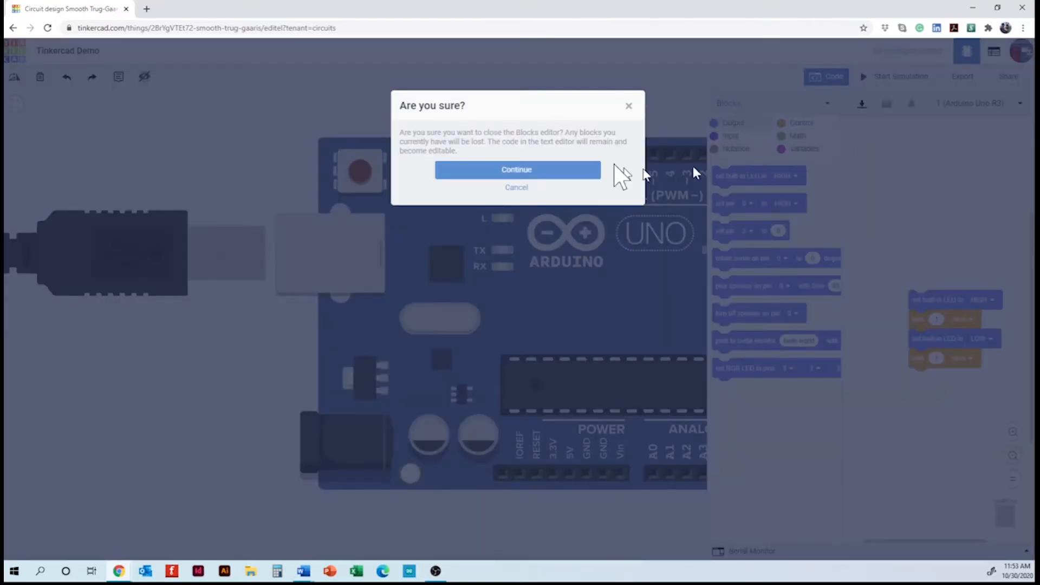
pyautogui.click(503, 174)
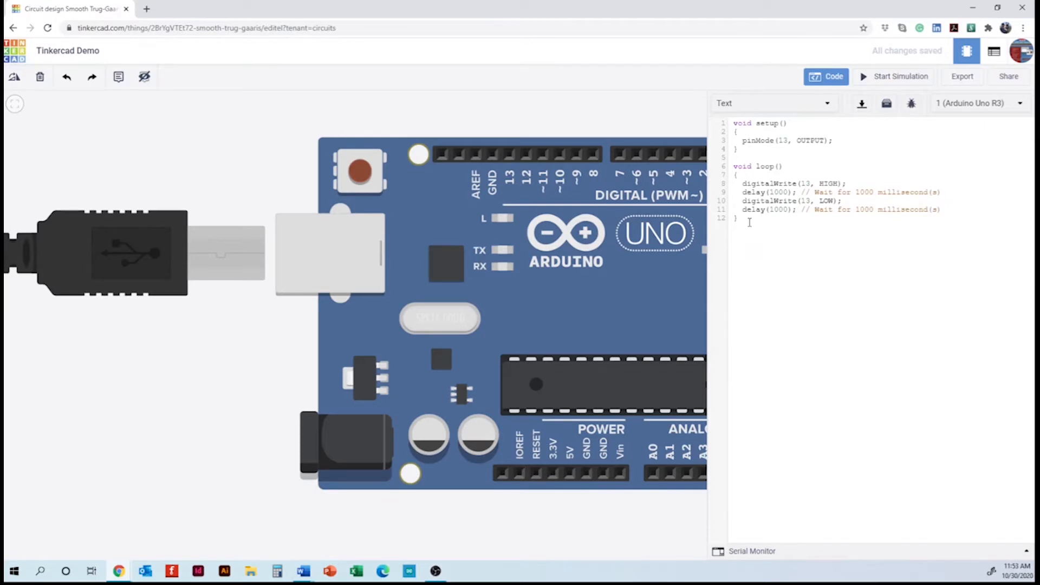
# Step: Examine the default sketch, highlighting the whole code, the pinMode line and the digitalWrite HIGH and LOW lines for pin 13
pyautogui.moveTo(749, 222); pyautogui.dragTo(732, 126)
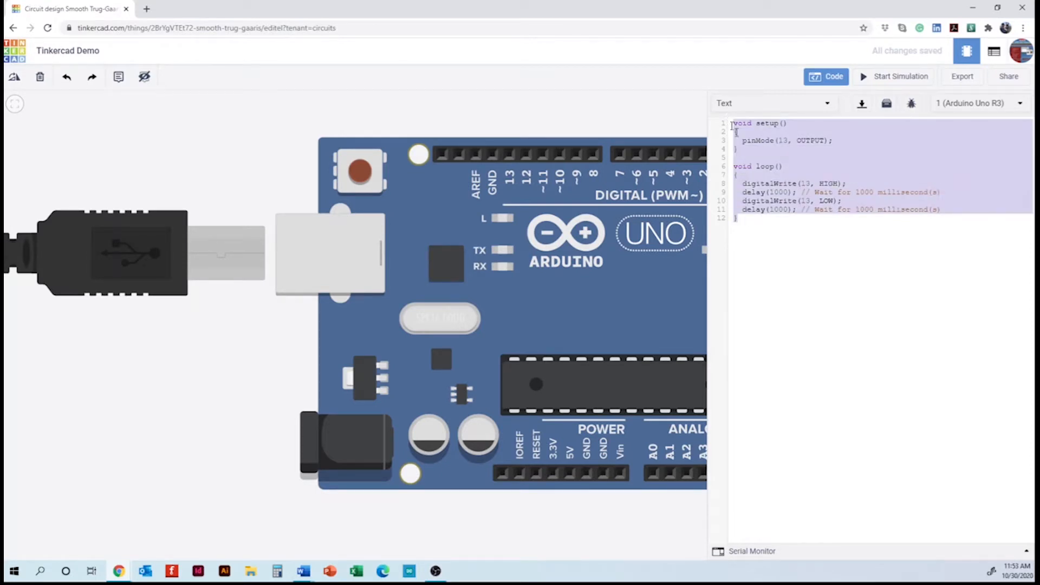
pyautogui.click(737, 218)
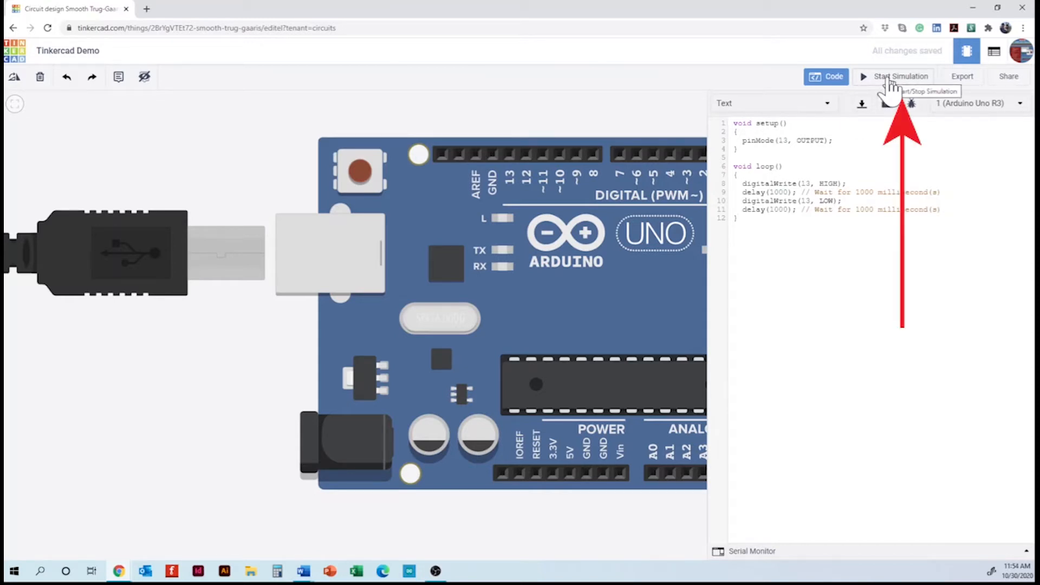
pyautogui.moveTo(792, 184); pyautogui.dragTo(836, 182)
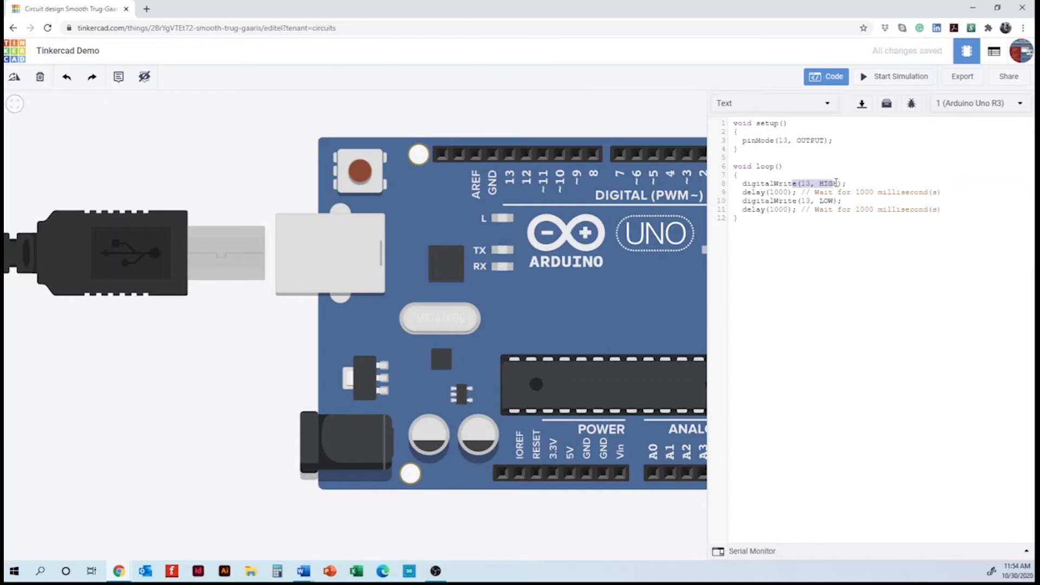
pyautogui.moveTo(755, 141); pyautogui.dragTo(797, 142)
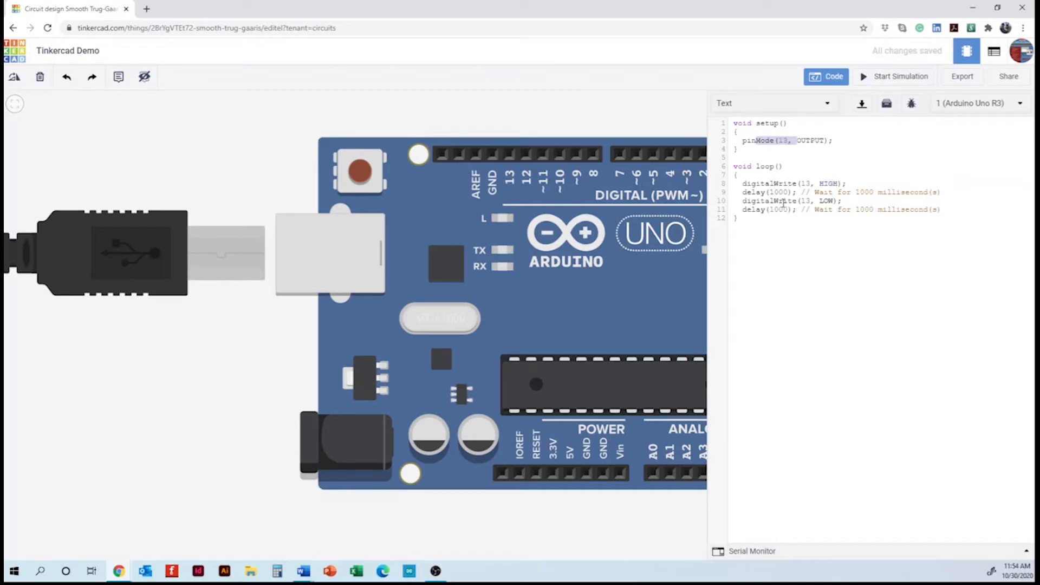
pyautogui.moveTo(783, 201); pyautogui.dragTo(820, 200)
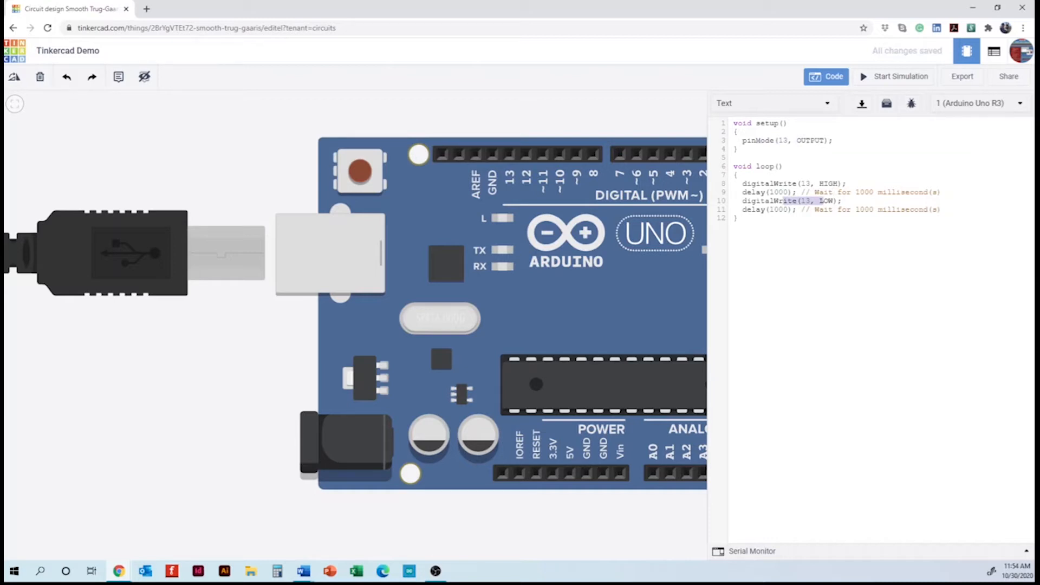
# Step: Run the simulation of the default sketch, hide the code to view the whole Arduino board, and stop the simulation
pyautogui.click(887, 78)
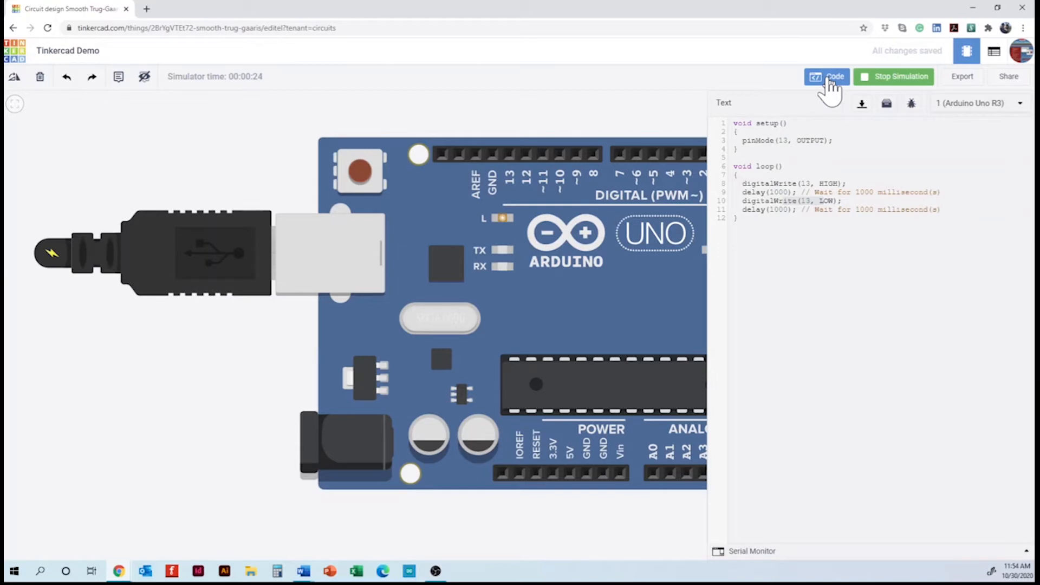
pyautogui.click(828, 78)
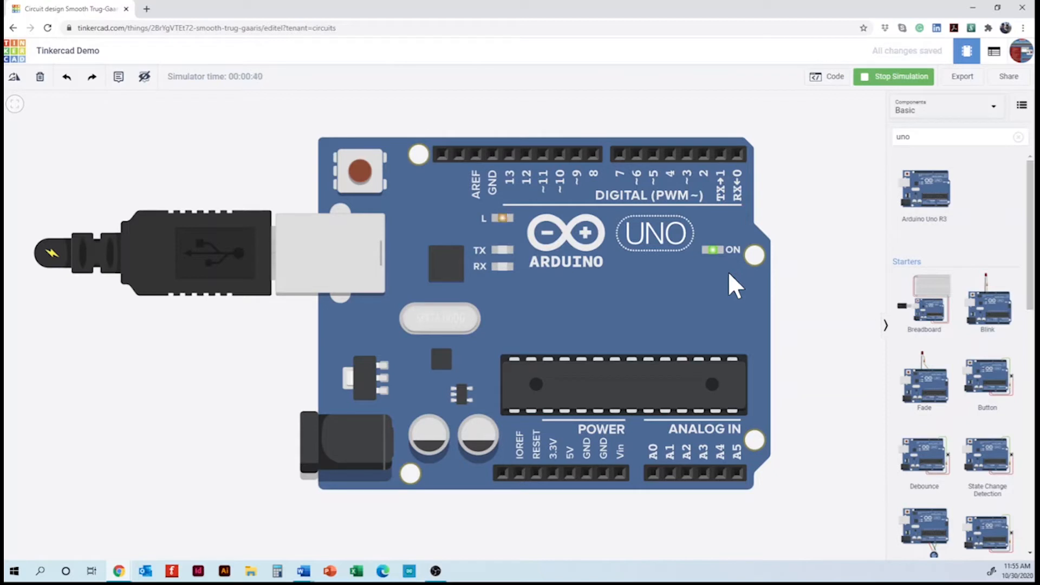
pyautogui.click(870, 79)
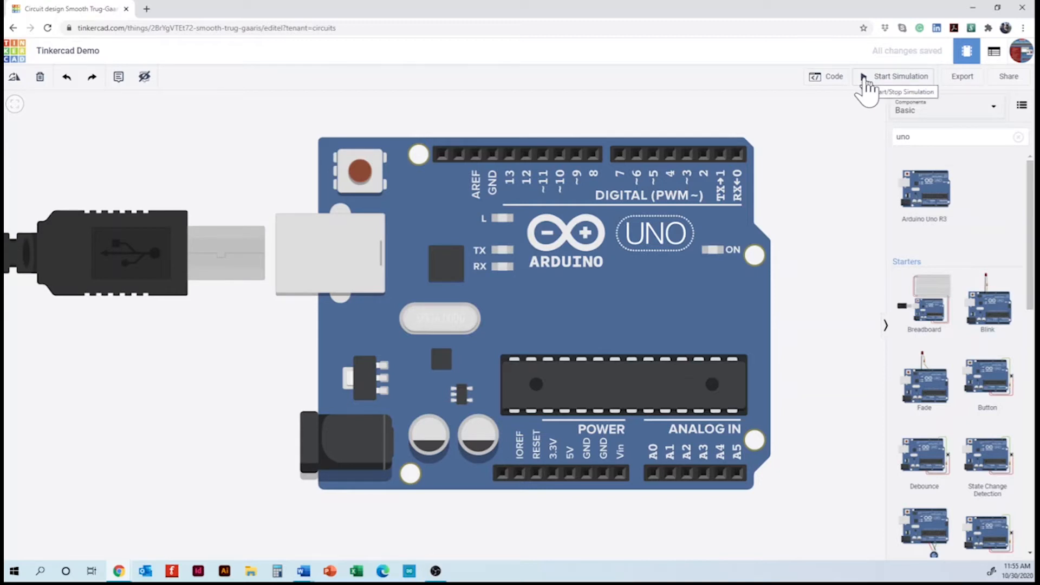
# Step: Delete all the default code from the Arduino's text editor and hide the code editor
pyautogui.click(818, 81)
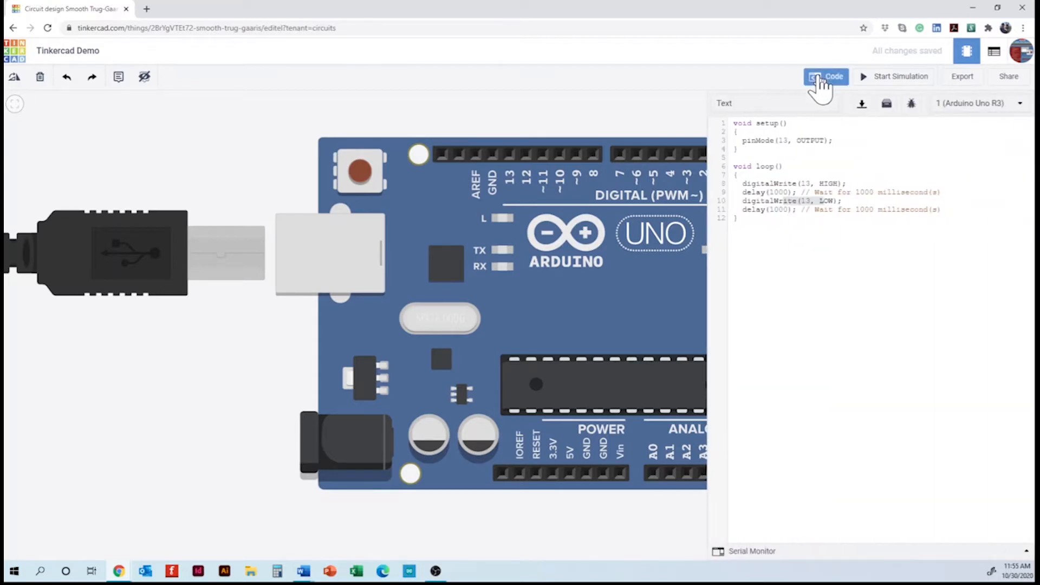
pyautogui.hotkey('ctrl', 'a')
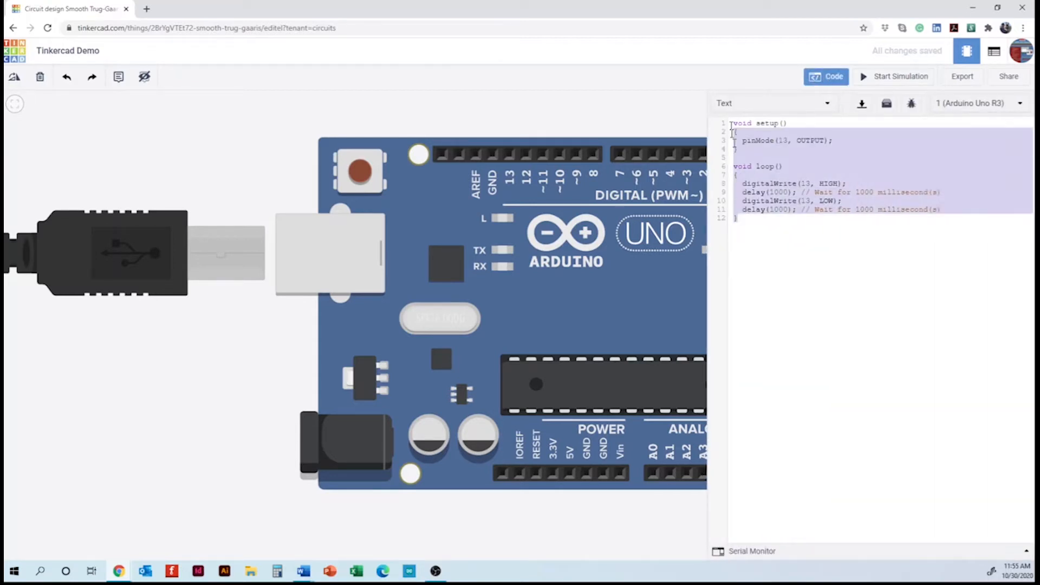
pyautogui.press('BackSpace')
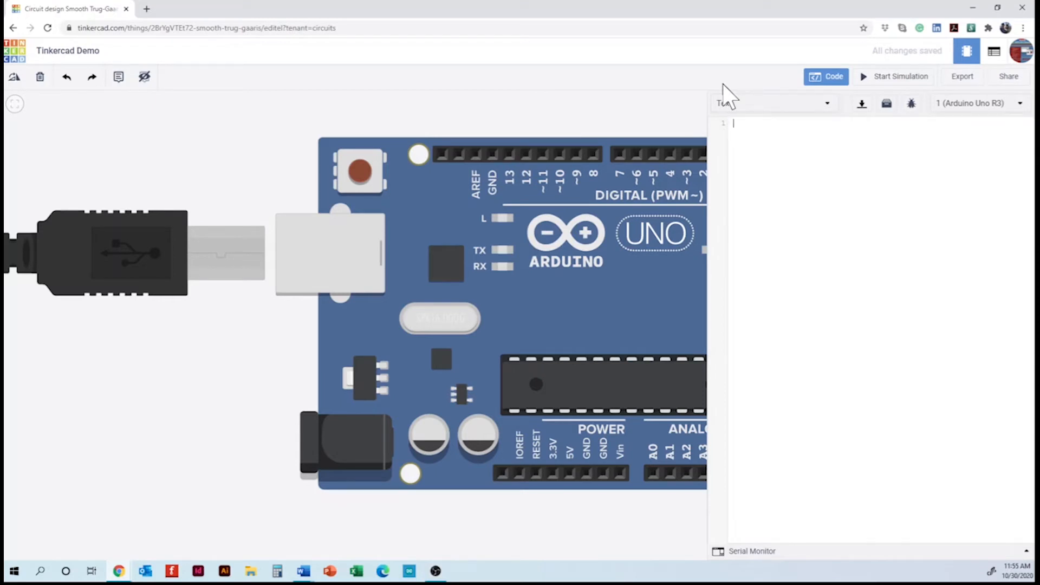
pyautogui.click(827, 79)
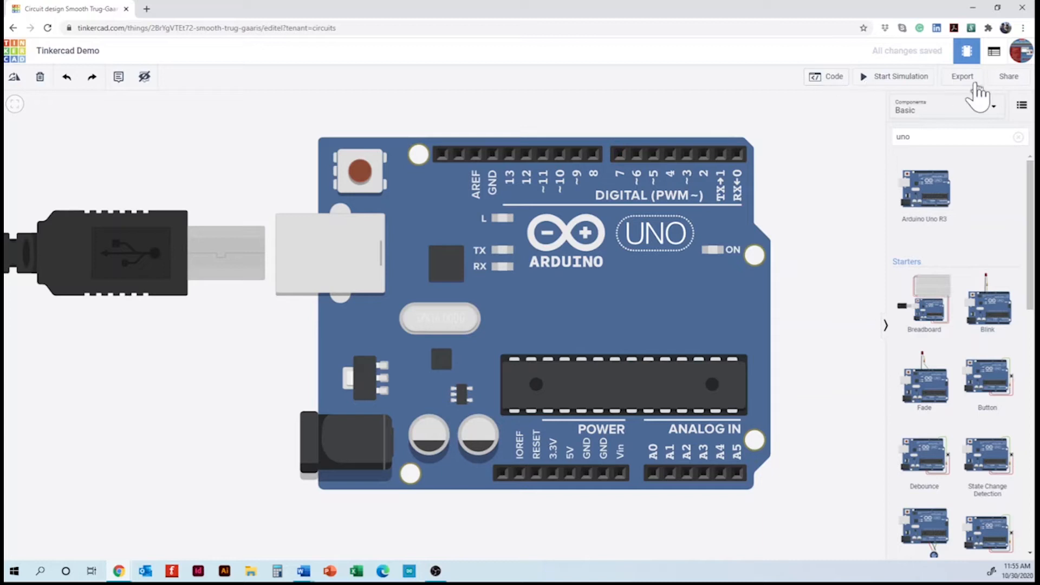
# Step: Look at the design's sharing options and its component list, and return to the circuit view
pyautogui.click(1009, 80)
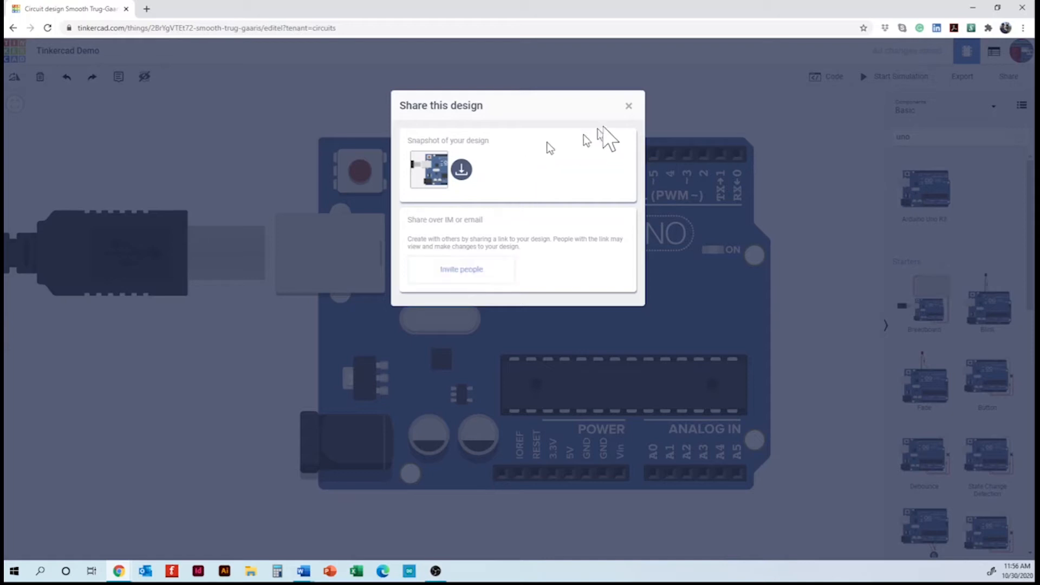
pyautogui.click(628, 107)
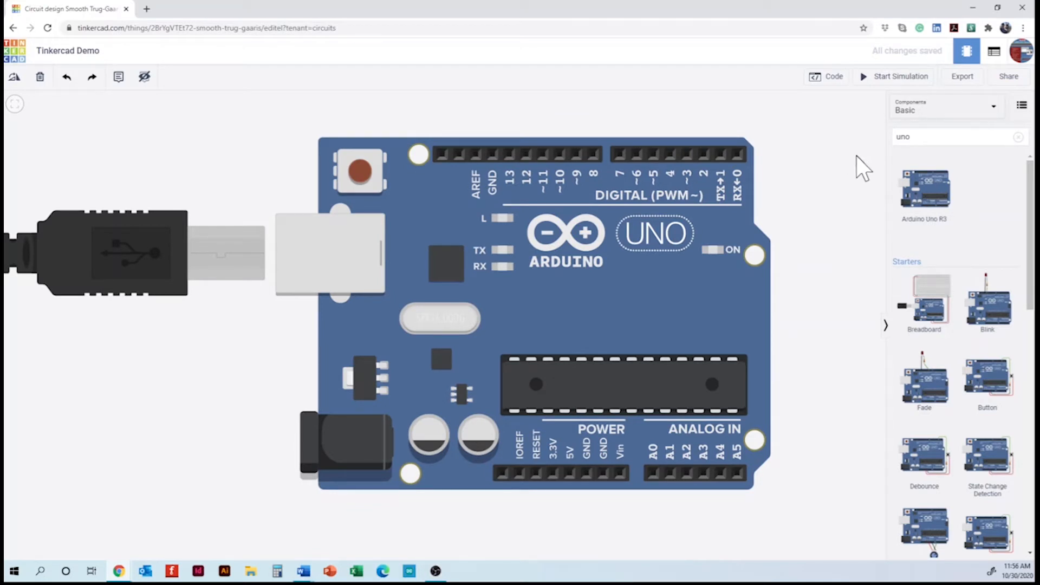
pyautogui.click(994, 53)
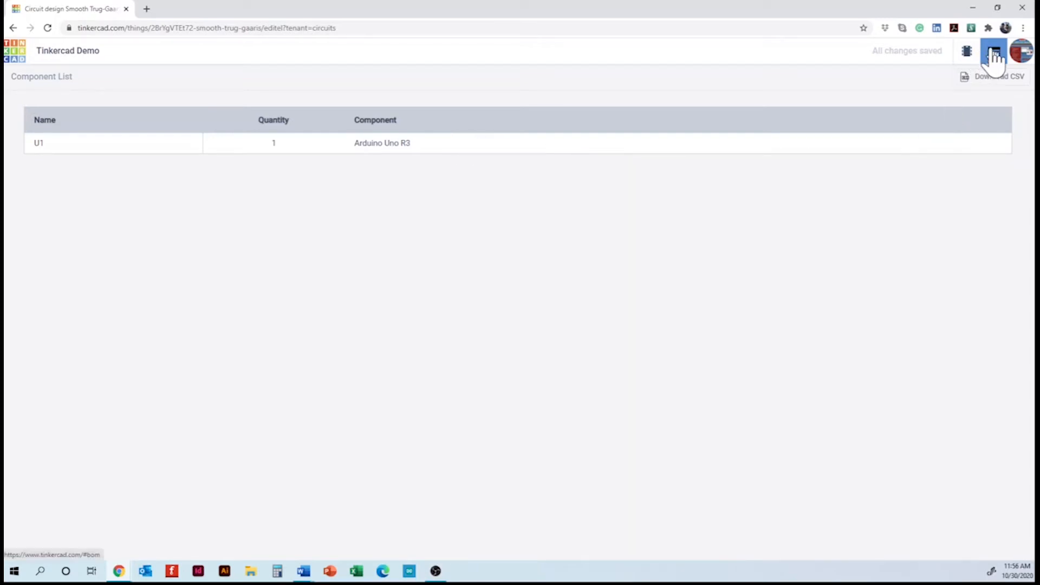
pyautogui.click(971, 53)
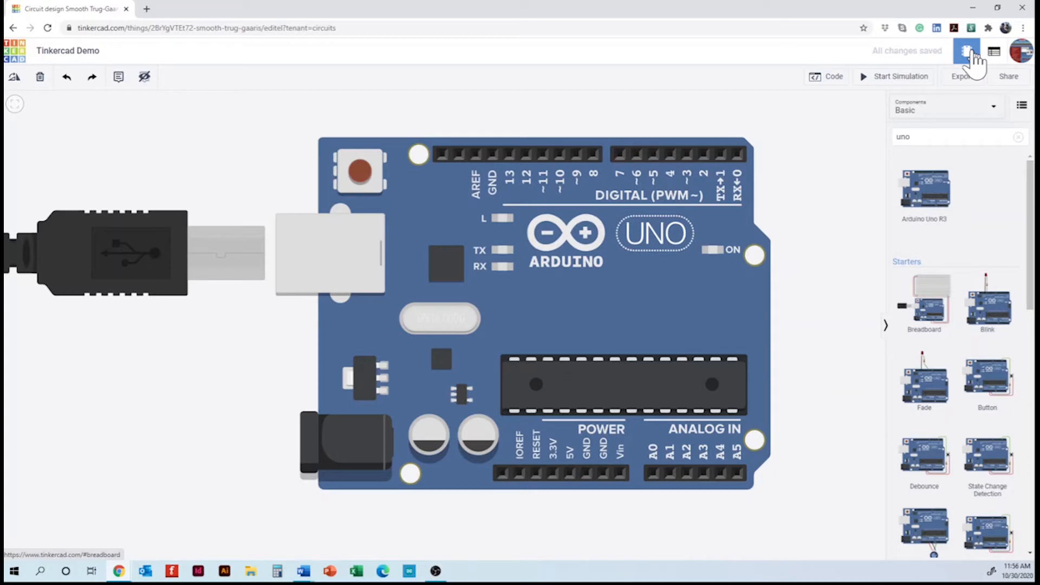
# Step: Search the components for "breadboard" and place a Breadboard Small over the lower part of the Arduino board
pyautogui.click(1018, 137)
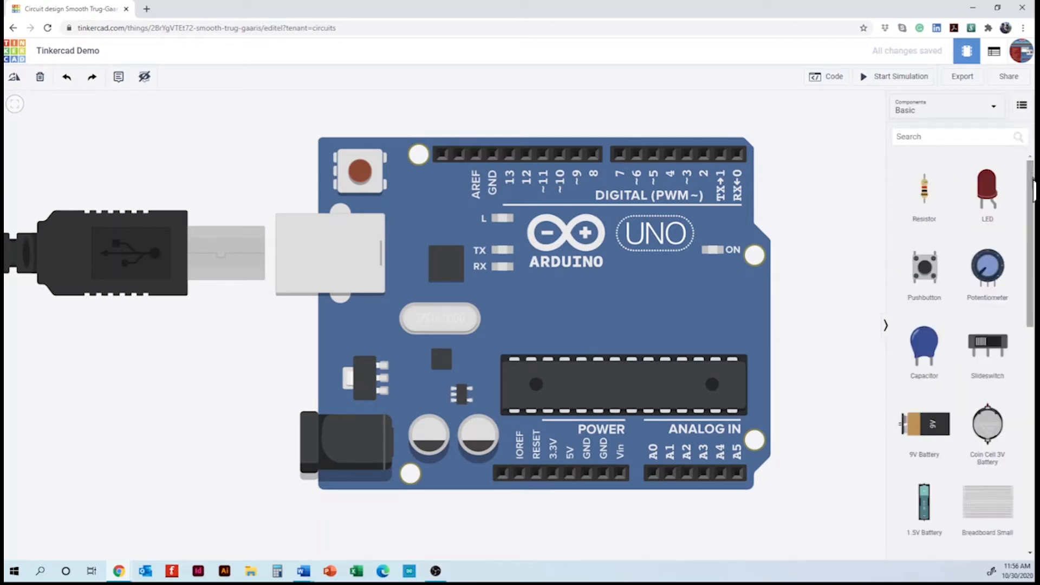
pyautogui.click(916, 137)
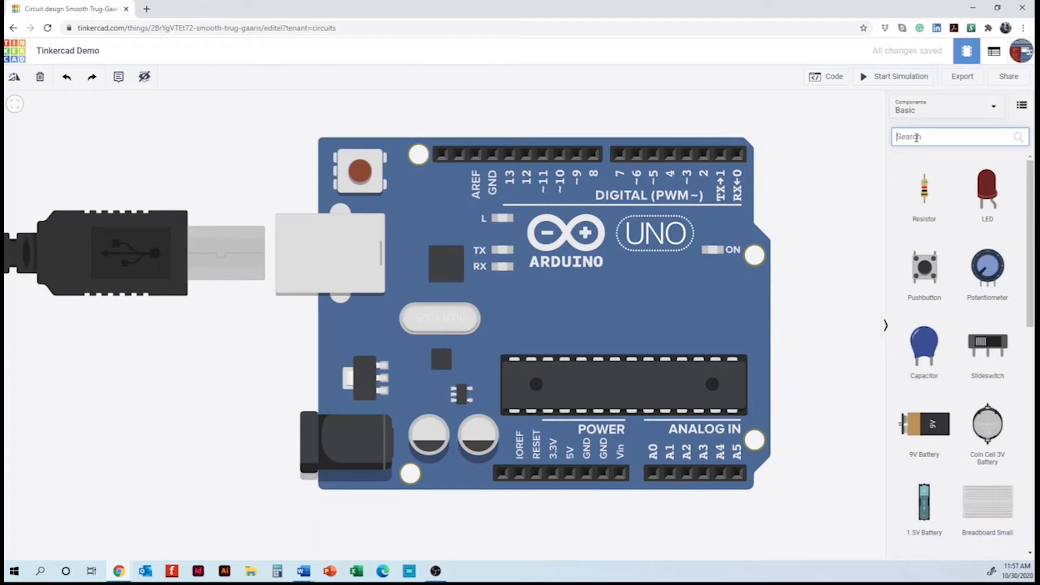
pyautogui.write('bread')
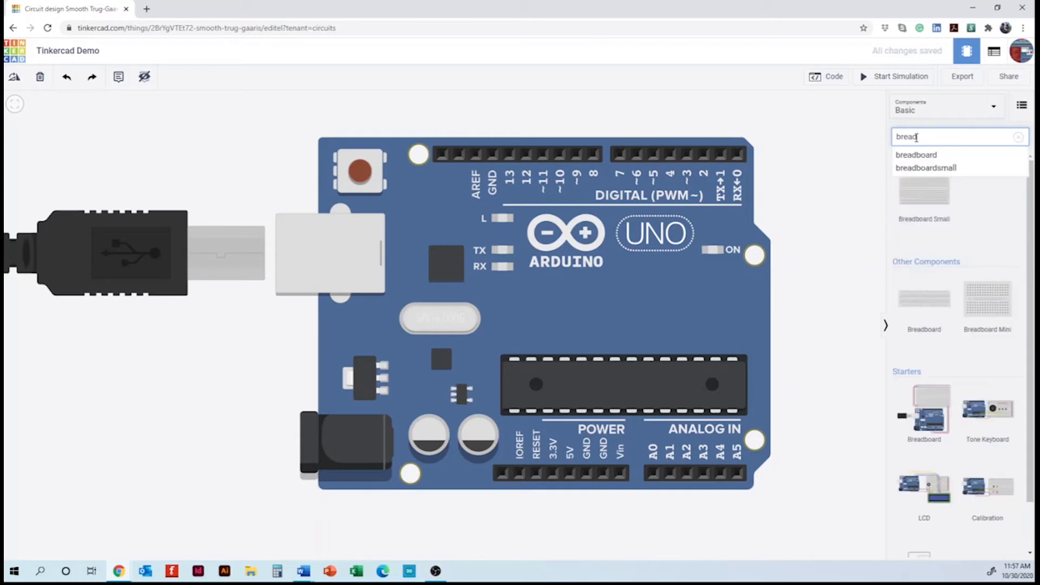
pyautogui.click(920, 156)
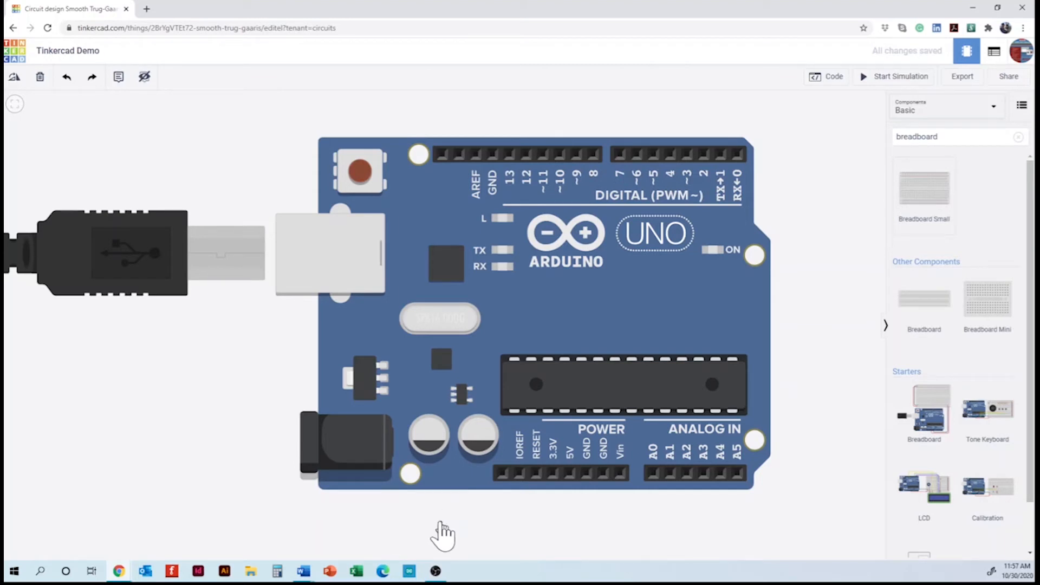
pyautogui.click(440, 523)
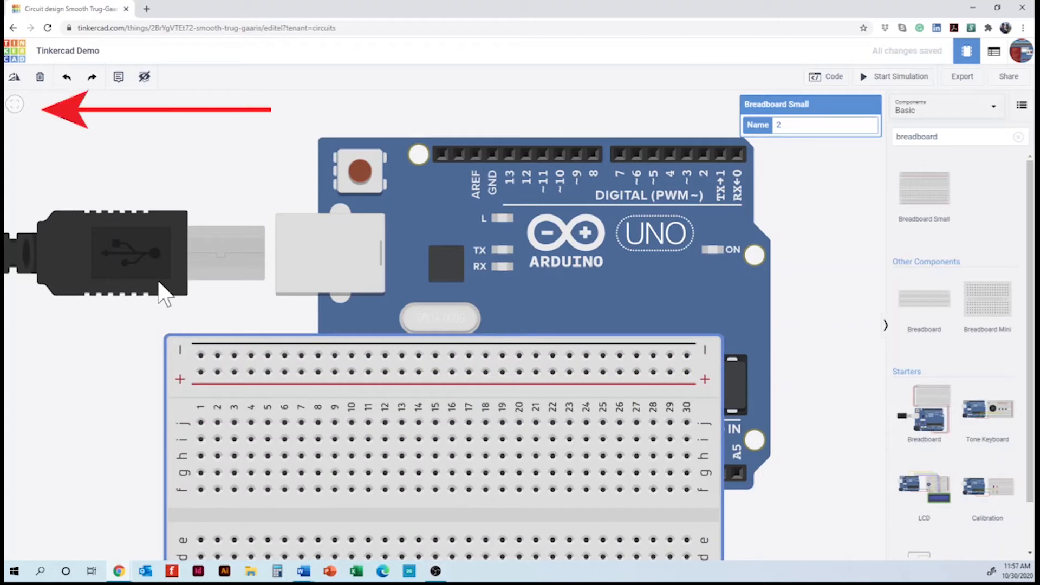
# Step: Move the small breadboard just below the Arduino board so the two no longer overlap, and deselect it
pyautogui.click(15, 105)
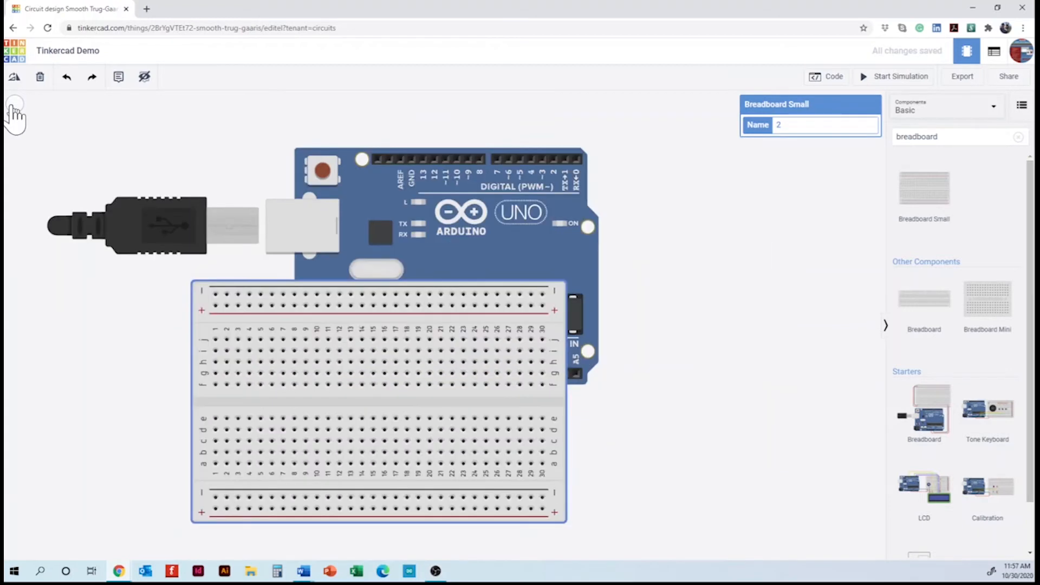
pyautogui.moveTo(204, 297); pyautogui.dragTo(213, 448)
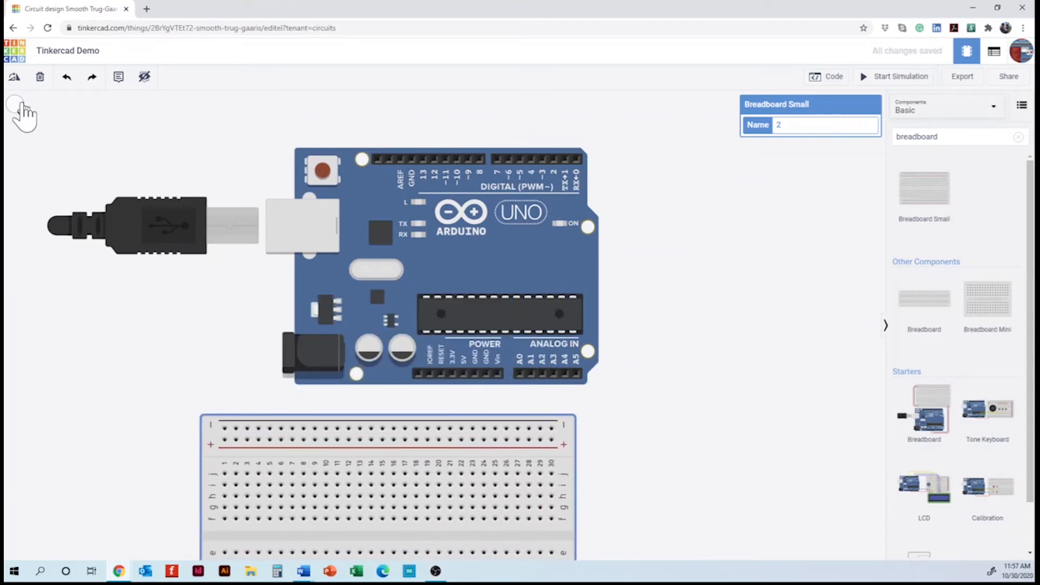
pyautogui.click(16, 106)
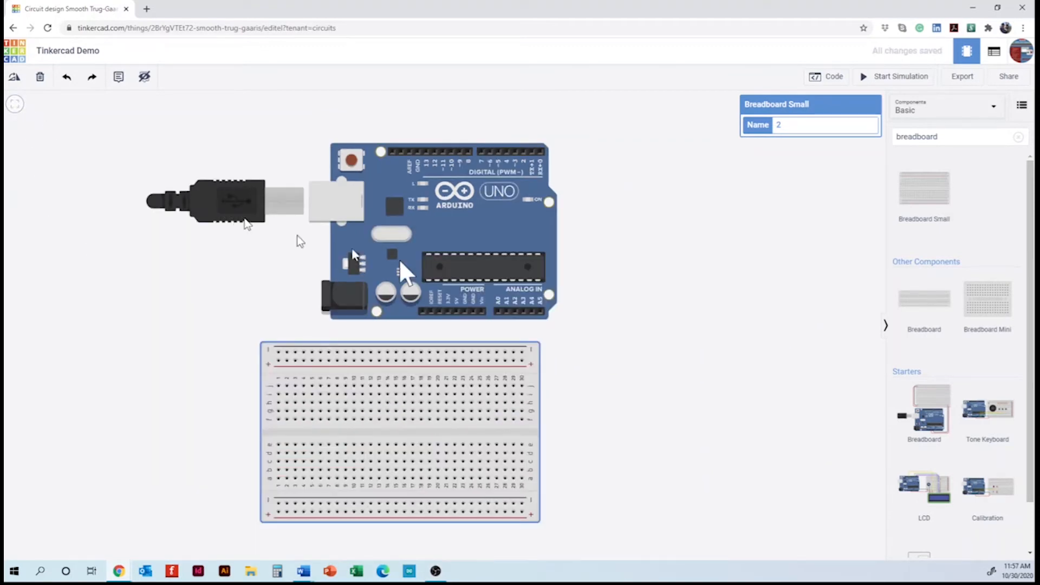
pyautogui.click(607, 283)
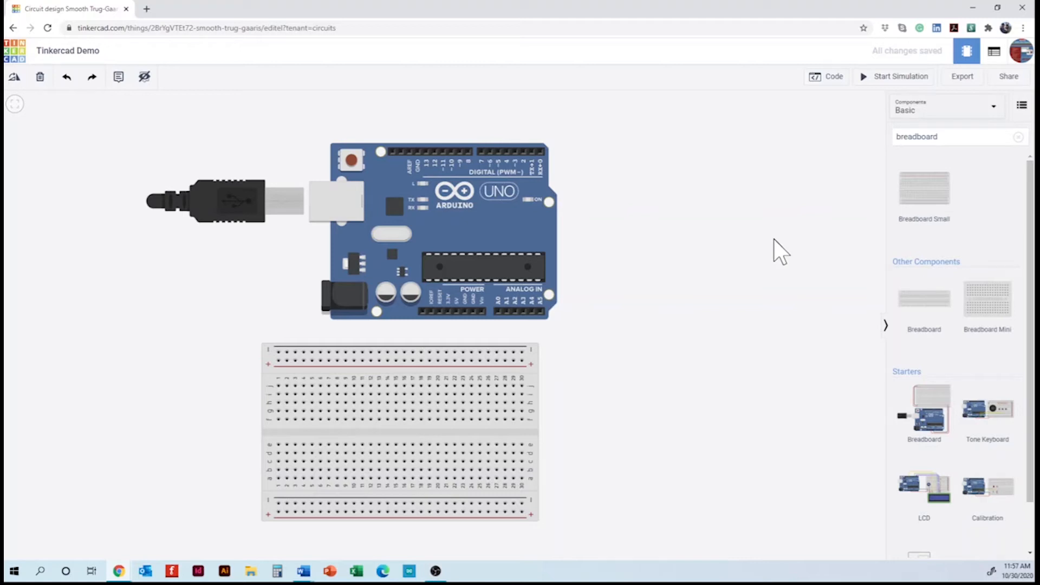
# Step: Search the components for "resistor" and place a resistor in the empty area to the right of the Arduino board
pyautogui.click(1018, 137)
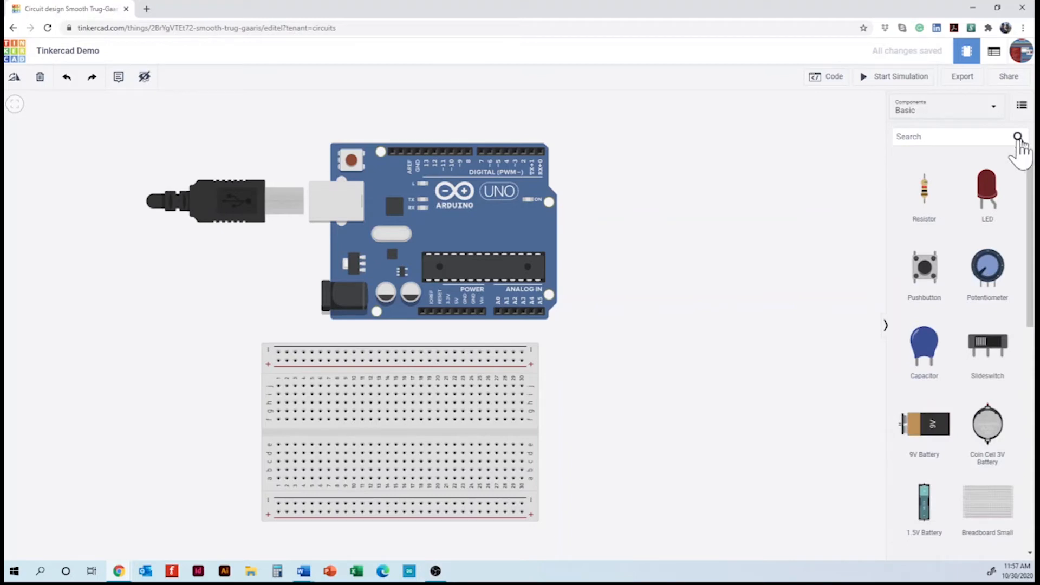
pyautogui.click(928, 137)
pyautogui.write('res')
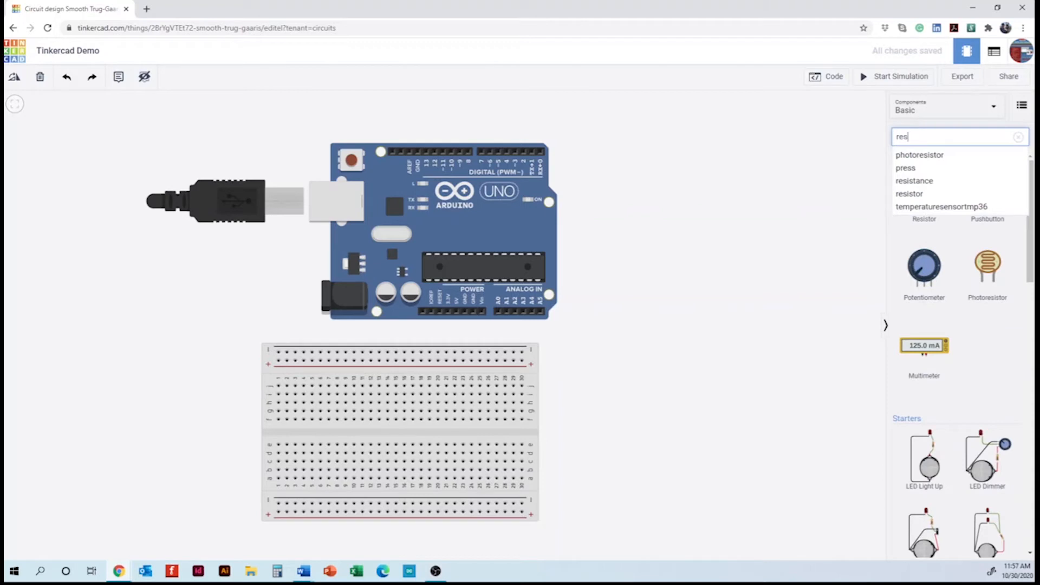
pyautogui.click(921, 196)
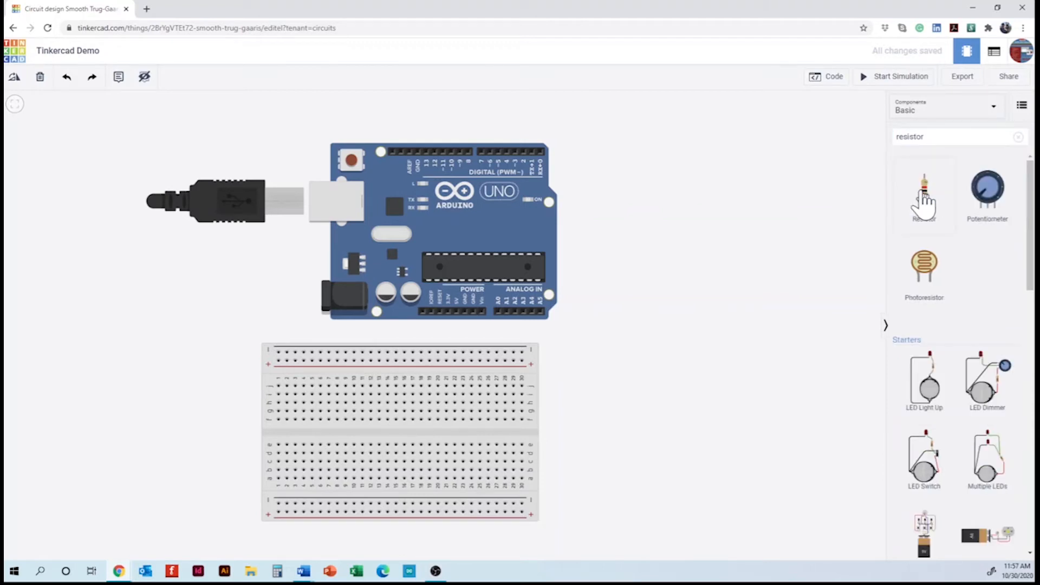
pyautogui.moveTo(922, 191); pyautogui.dragTo(639, 206)
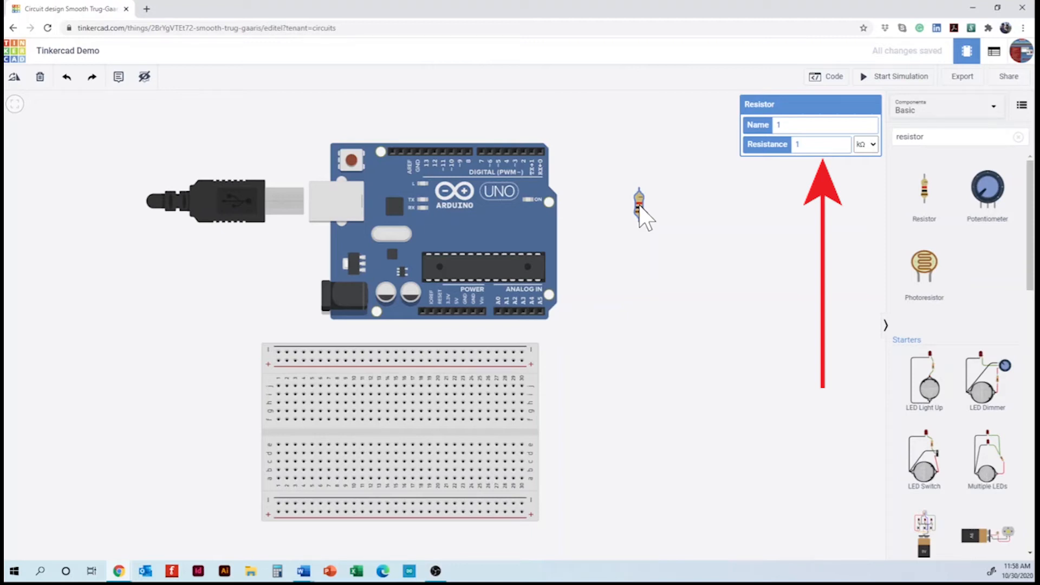
# Step: Set the resistor's resistance to 220 Ω and deselect it
pyautogui.click(810, 143)
pyautogui.doubleClick(810, 143)
pyautogui.write('220')
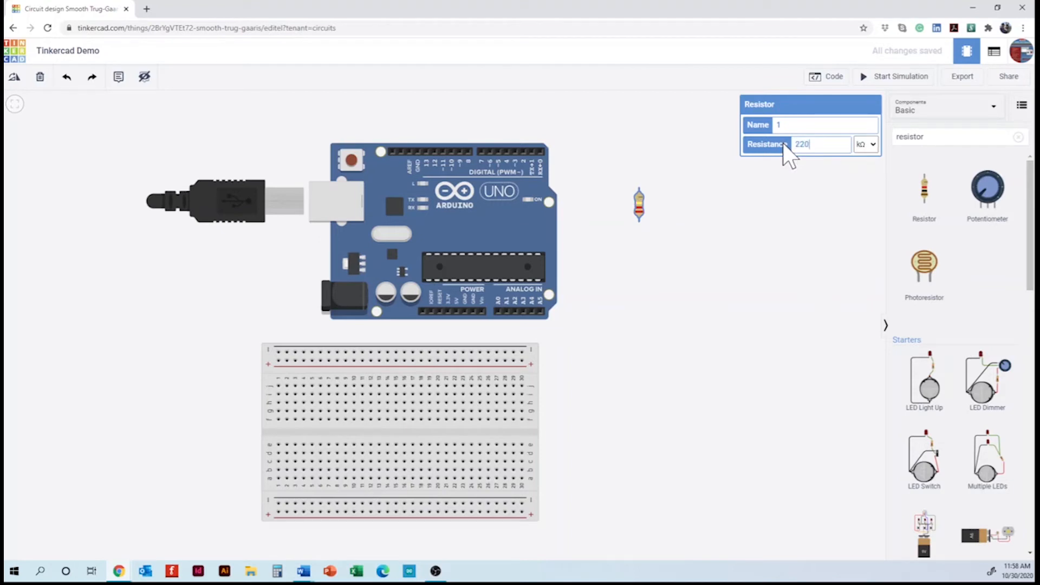
pyautogui.click(873, 147)
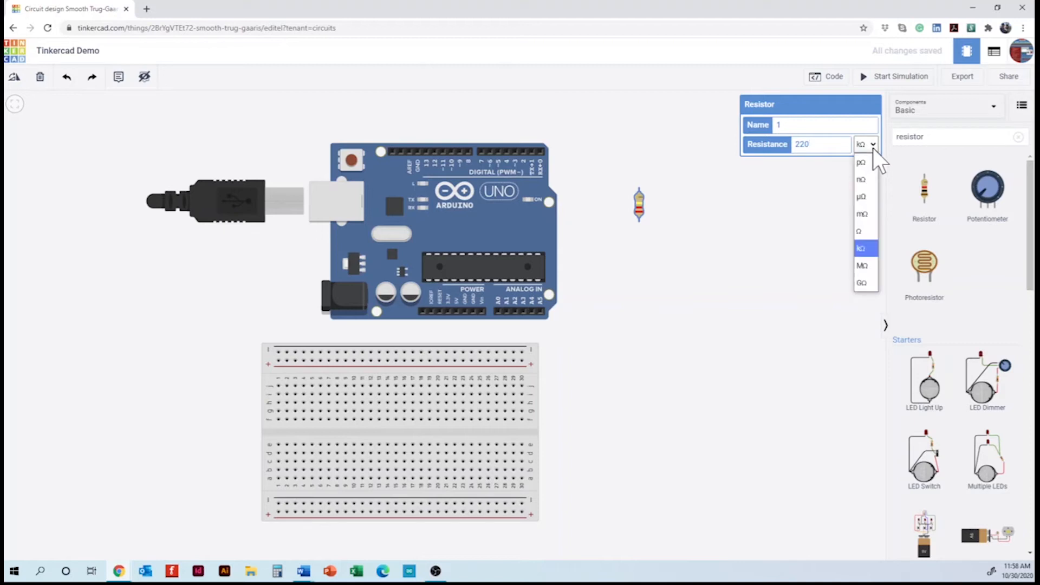
pyautogui.click(861, 233)
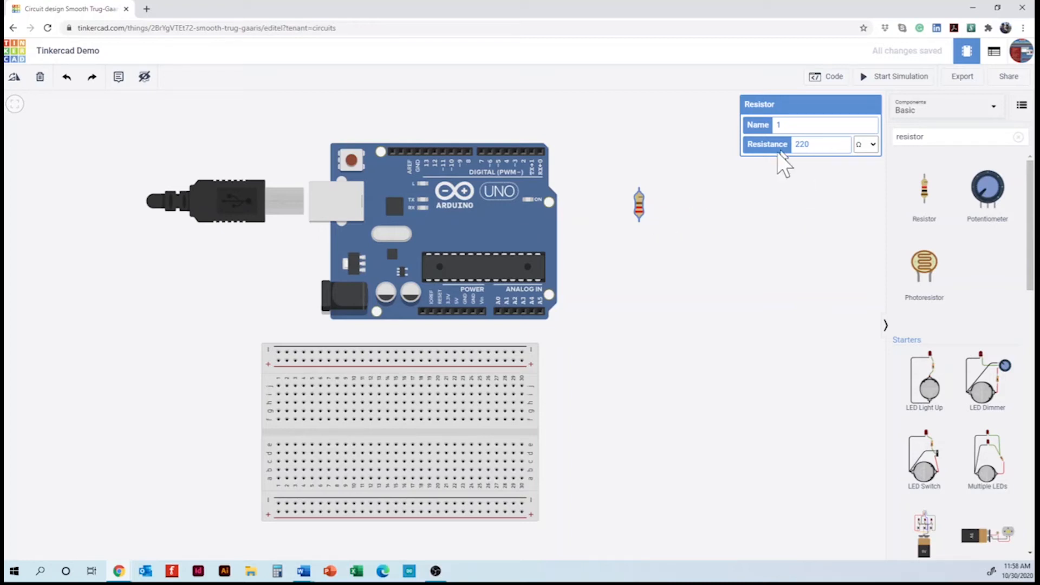
pyautogui.click(757, 175)
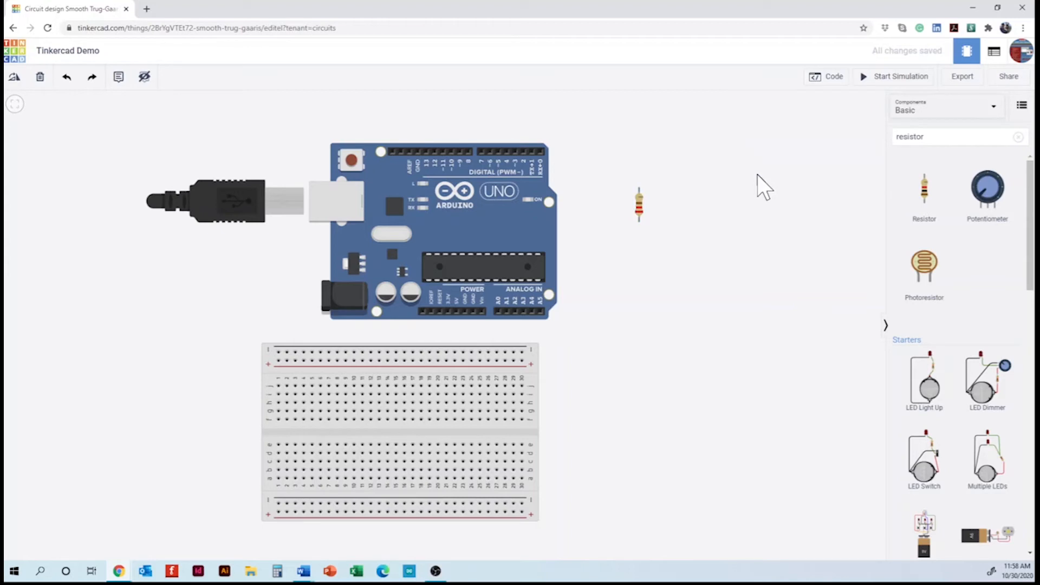
# Step: Search the components for "led" and place a single-colour LED just to the right of the resistor
pyautogui.click(921, 137)
pyautogui.moveTo(923, 137); pyautogui.dragTo(845, 139)
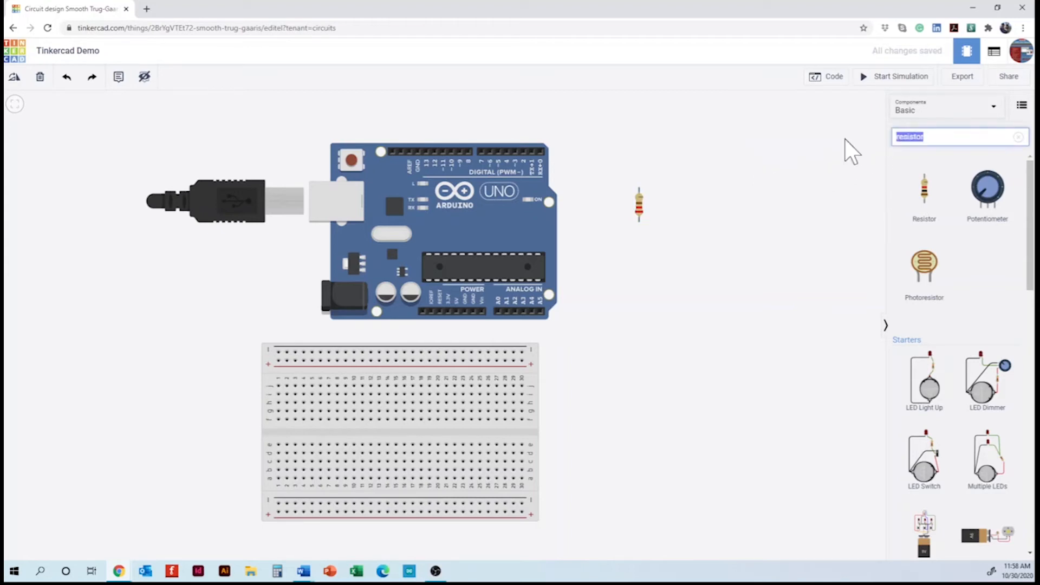
pyautogui.click(1018, 138)
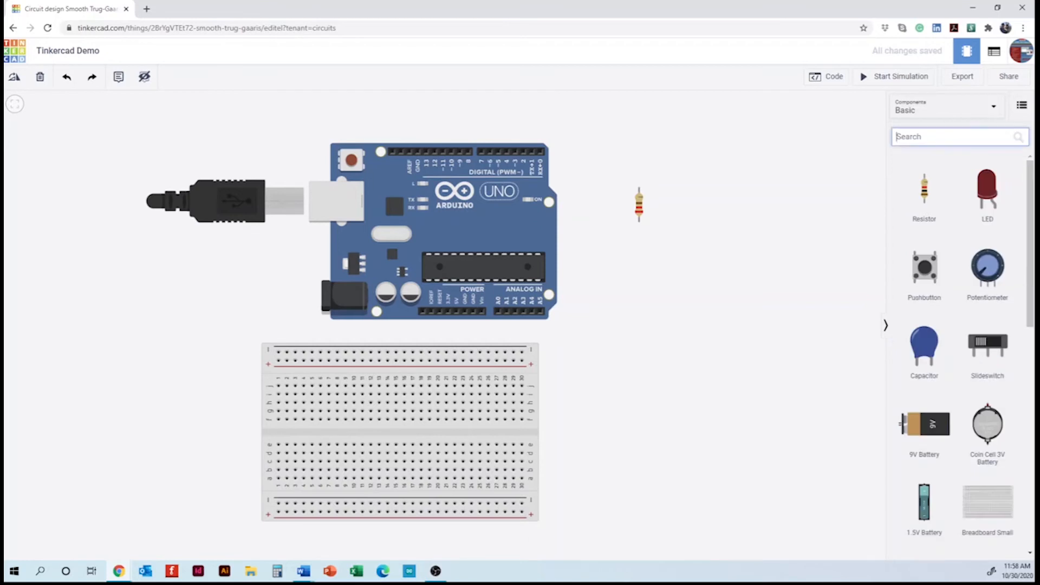
pyautogui.write('led')
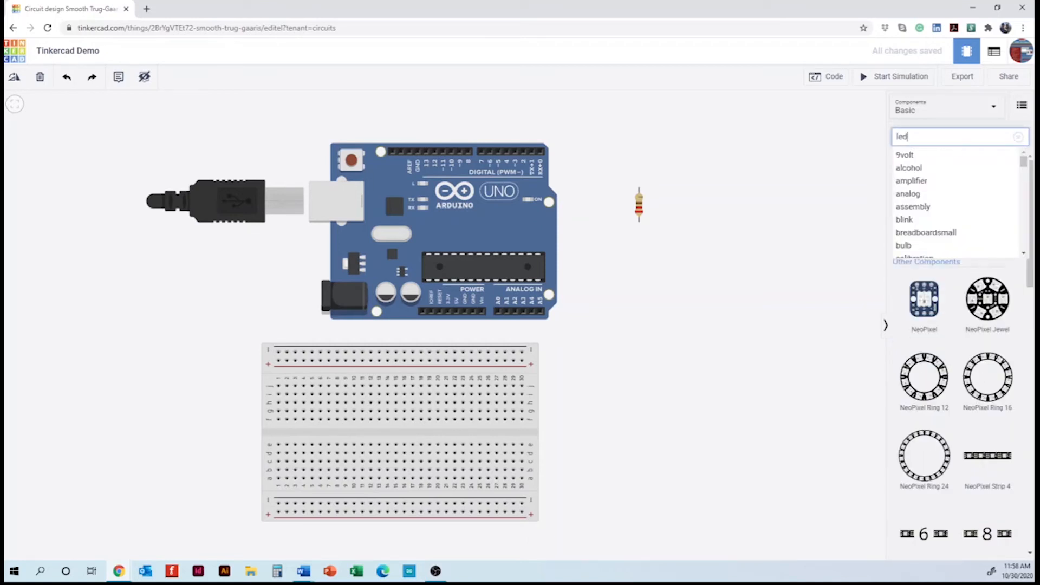
pyautogui.click(906, 157)
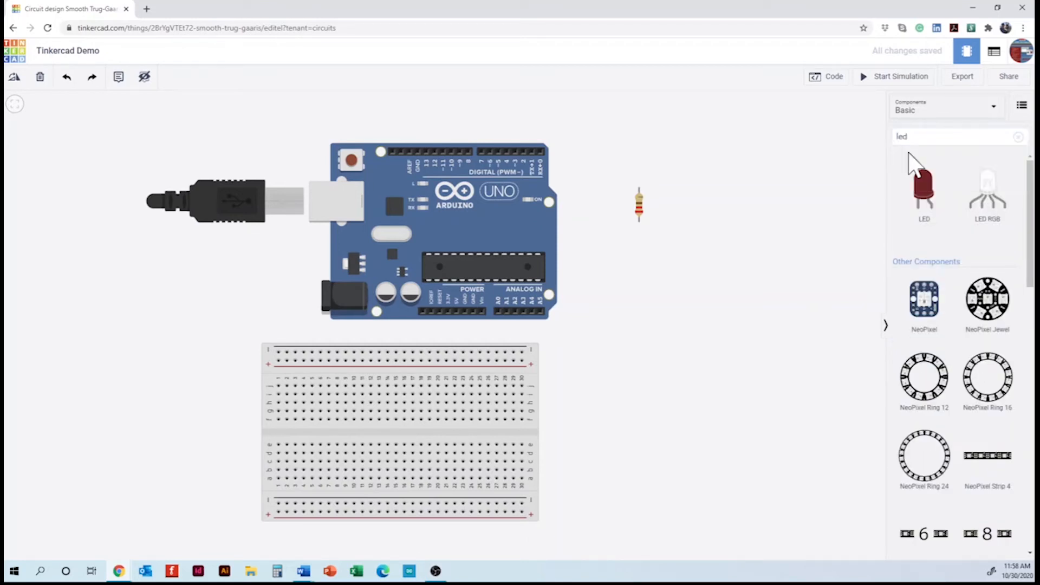
pyautogui.moveTo(927, 196); pyautogui.dragTo(680, 216)
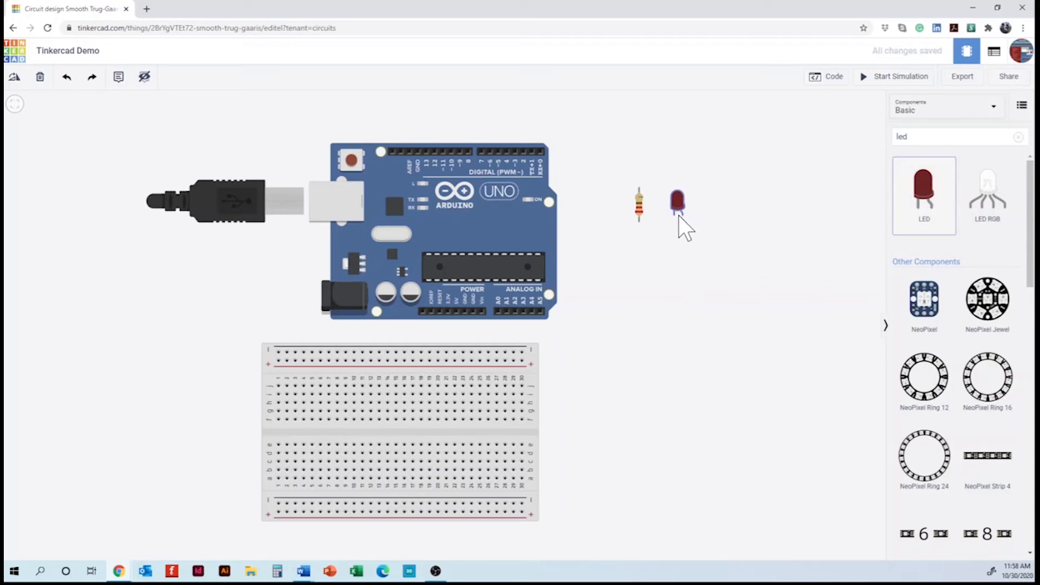
pyautogui.click(678, 215)
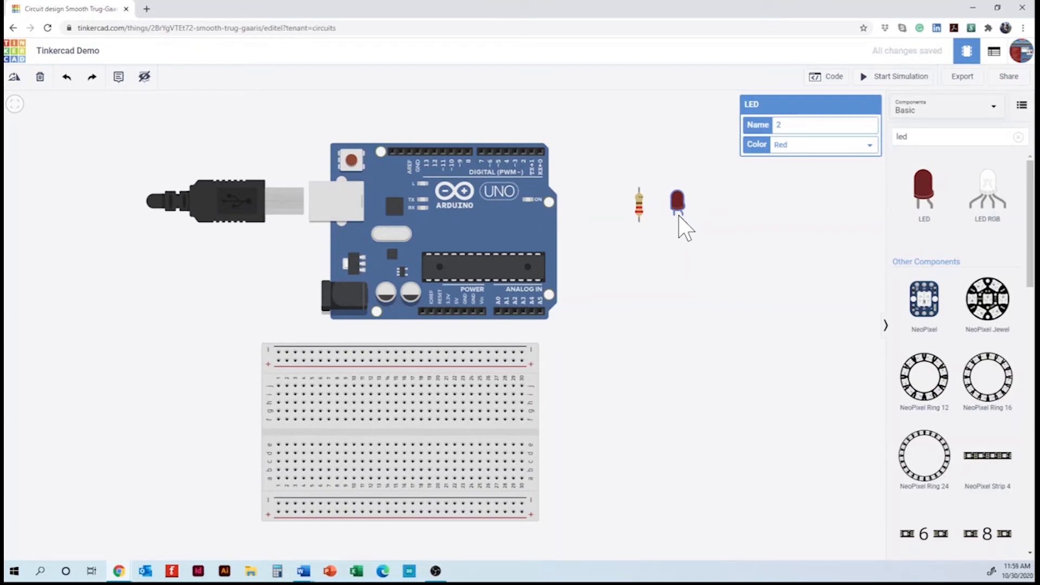
# Step: Try green and orange as the LED's color, return it to red, and deselect the LED
pyautogui.click(871, 146)
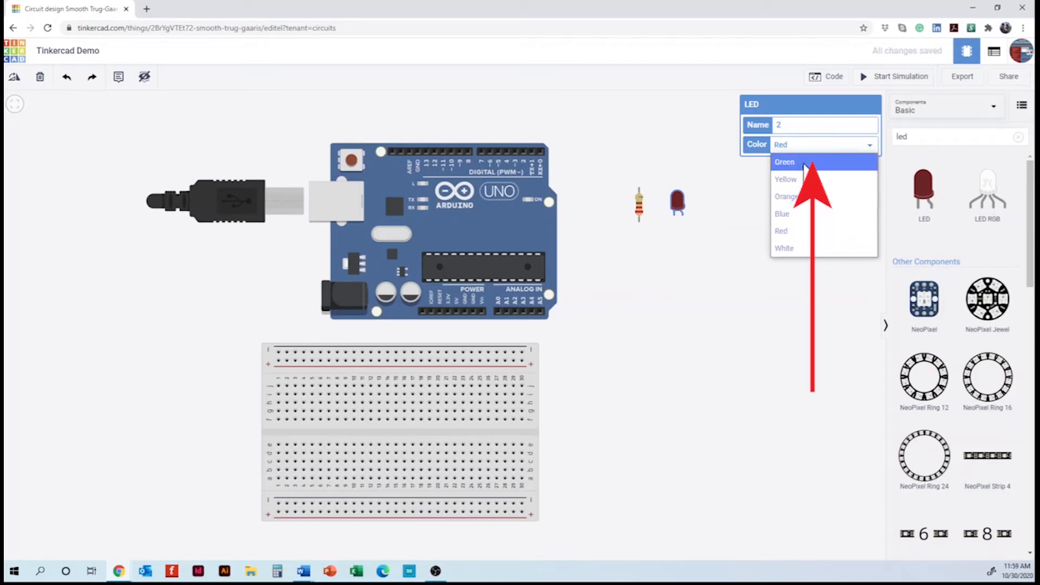
pyautogui.click(804, 164)
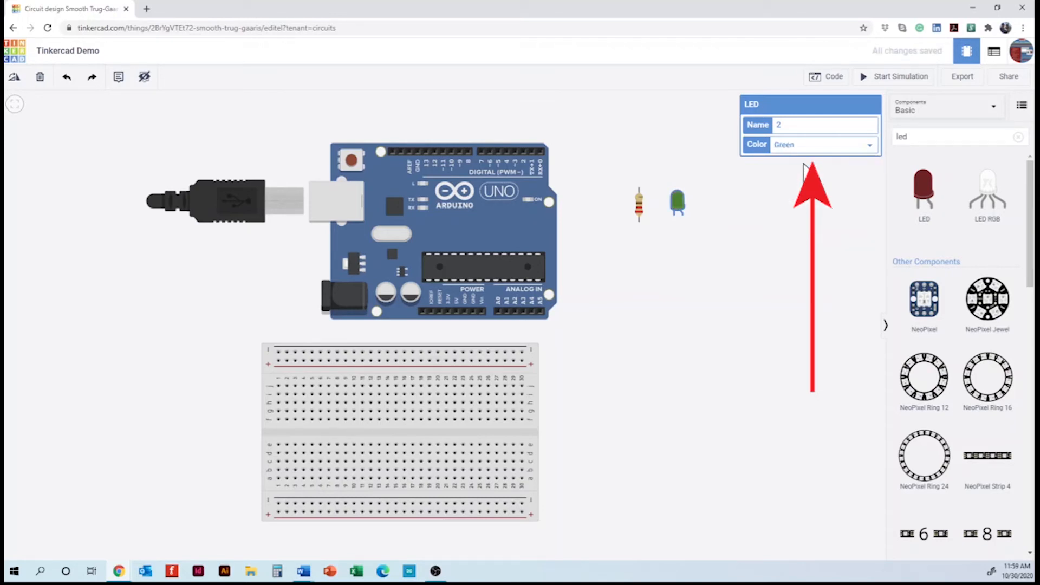
pyautogui.click(804, 148)
pyautogui.click(788, 200)
pyautogui.click(800, 144)
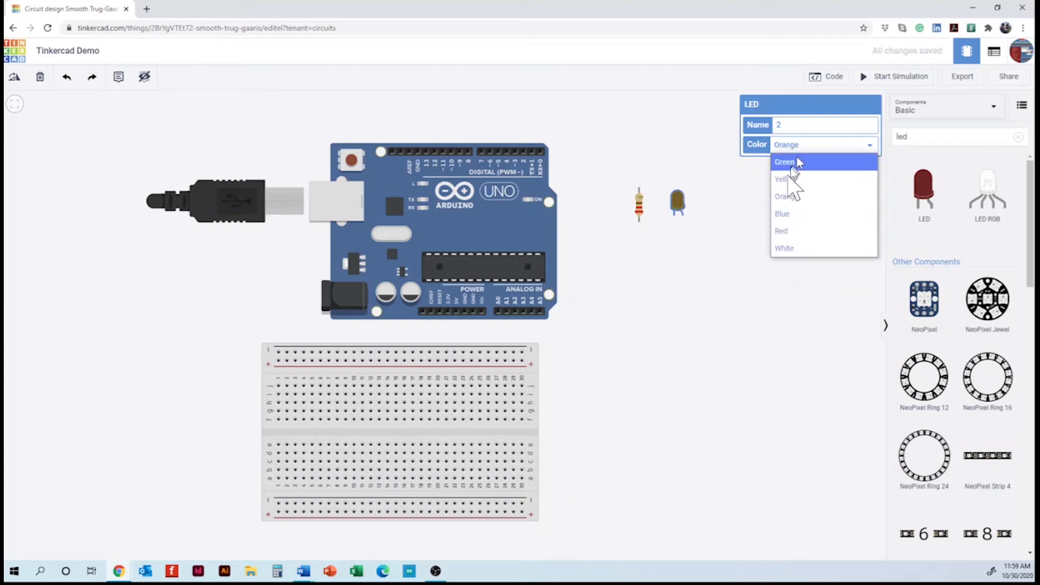
pyautogui.click(783, 232)
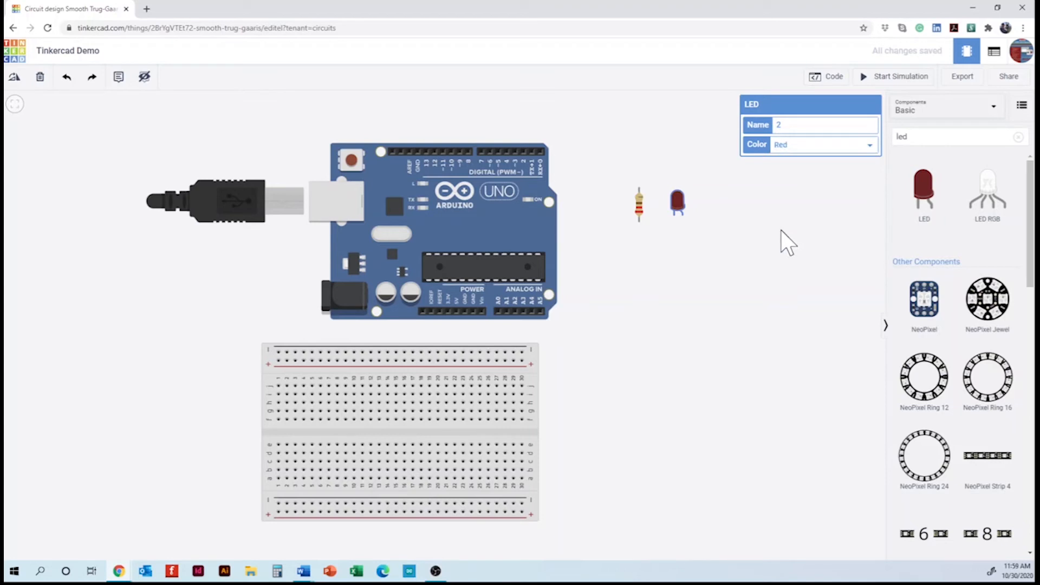
pyautogui.click(781, 229)
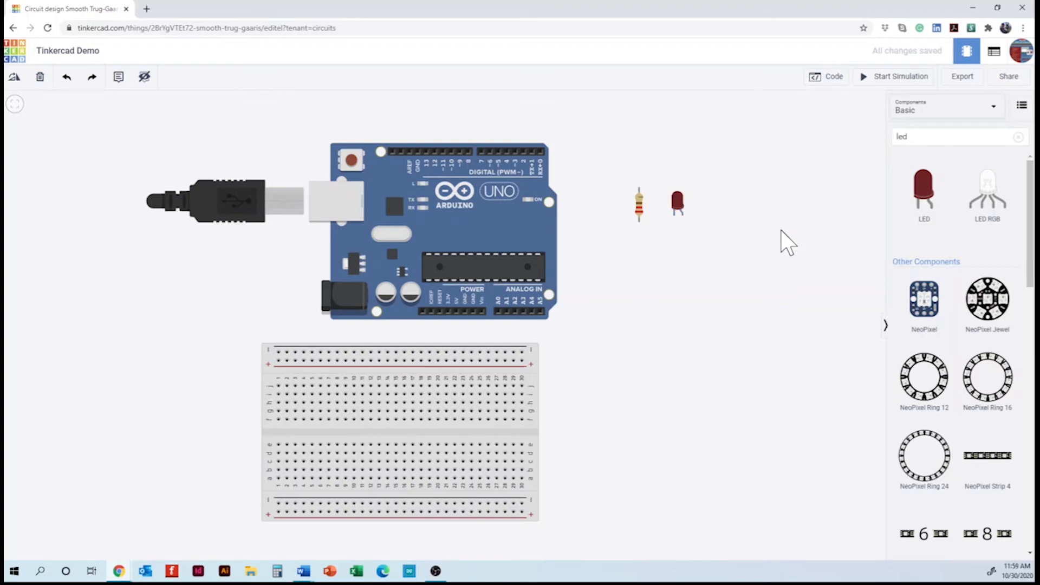
# Step: Place the resistor on the breadboard between the upper power rail and column 15, and the LED directly below it
pyautogui.click(679, 206)
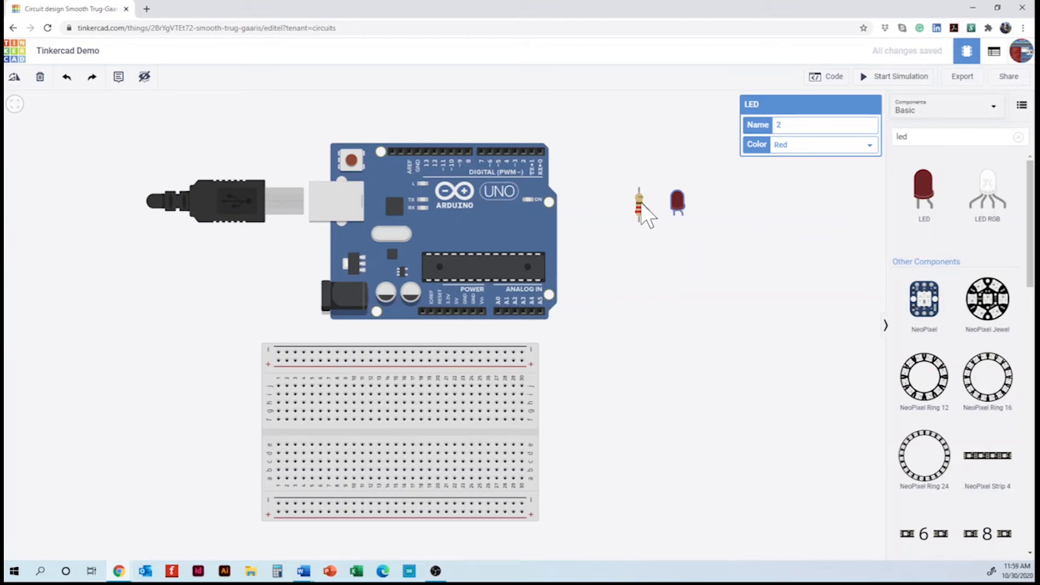
pyautogui.moveTo(639, 203); pyautogui.dragTo(522, 260)
pyautogui.moveTo(408, 356); pyautogui.dragTo(394, 395)
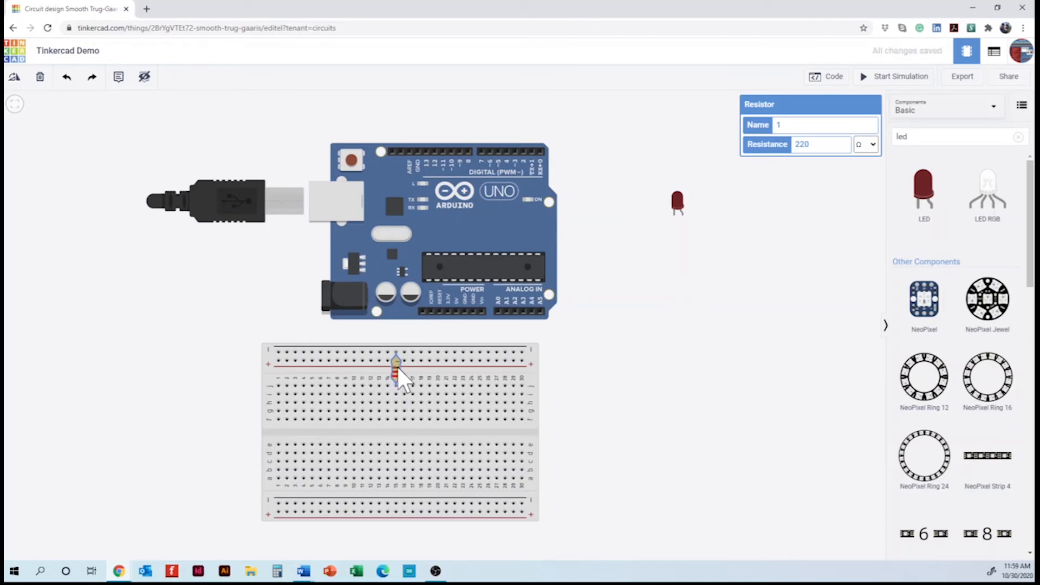
pyautogui.click(623, 382)
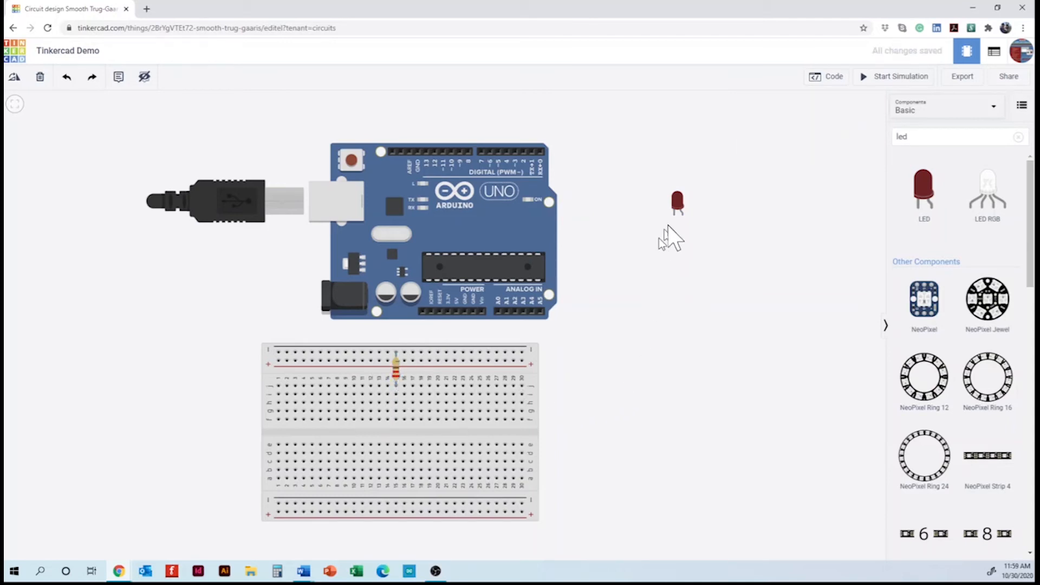
pyautogui.moveTo(678, 213); pyautogui.dragTo(399, 407)
pyautogui.click(603, 379)
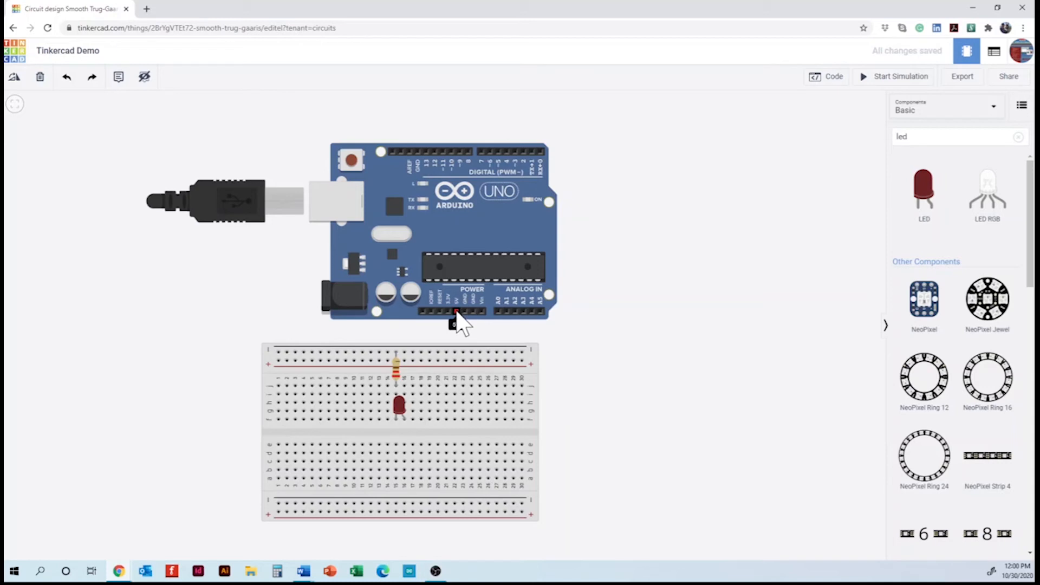
# Step: Wire the Arduino's 5V pin to the breadboard's upper positive rail and reposition the wire's end along that rail
pyautogui.click(457, 313)
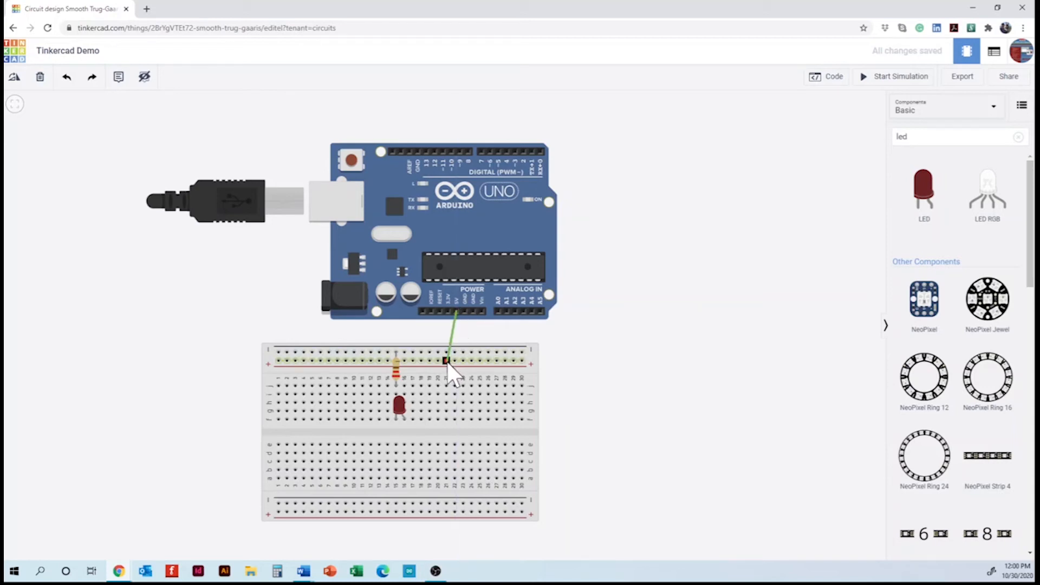
pyautogui.click(447, 361)
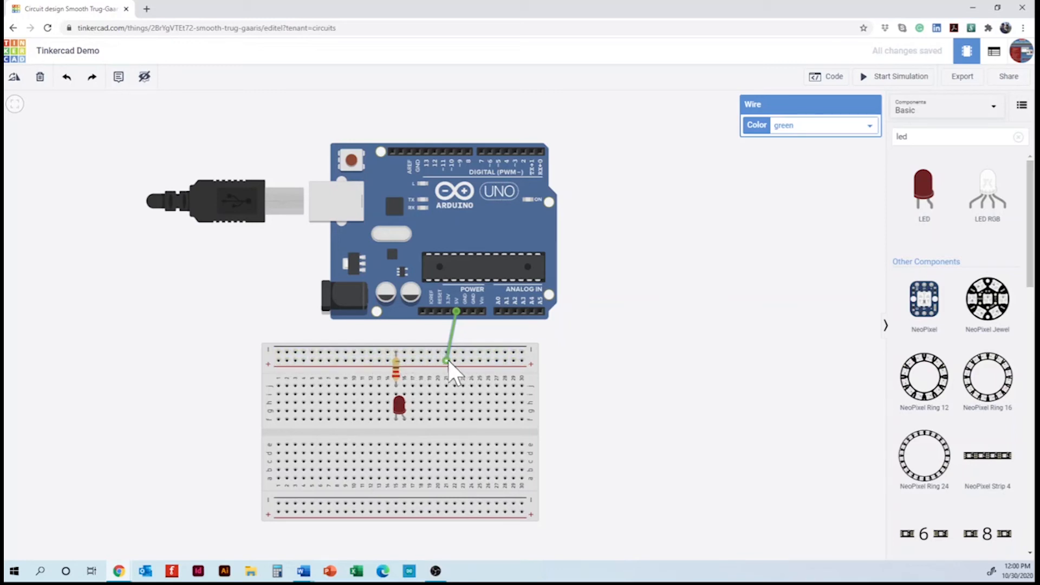
pyautogui.moveTo(445, 361); pyautogui.dragTo(295, 362)
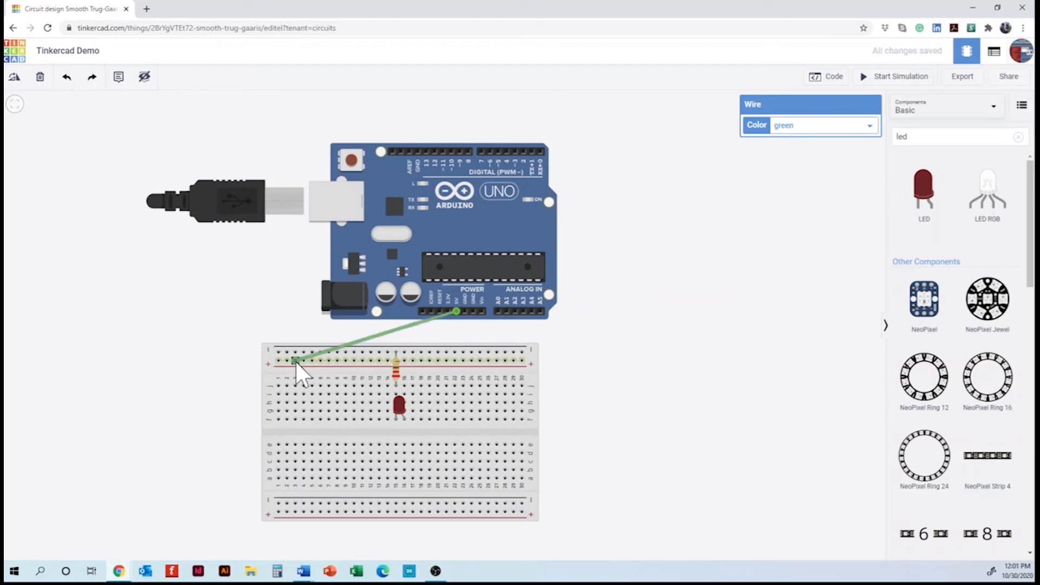
pyautogui.moveTo(295, 361); pyautogui.dragTo(525, 362)
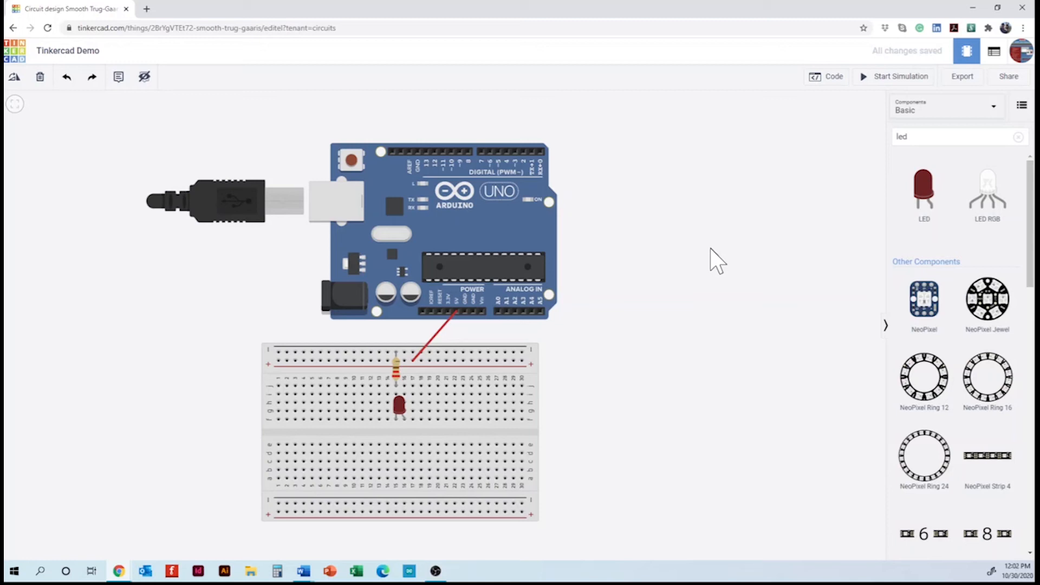
# Step: Move the Arduino board slightly up to widen the gap above the breadboard, and deselect it
pyautogui.click(461, 313)
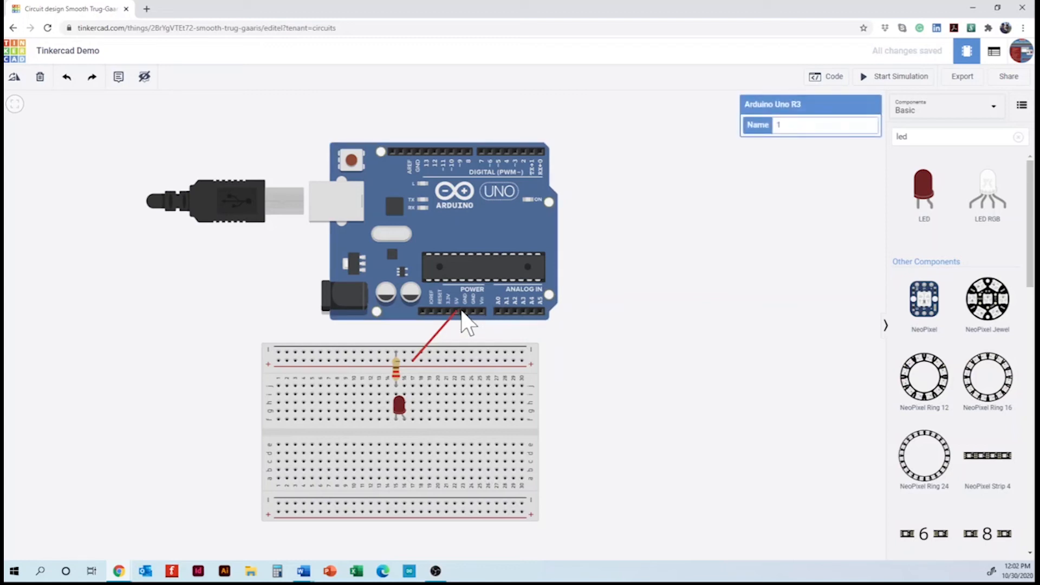
pyautogui.moveTo(460, 316); pyautogui.dragTo(463, 293)
pyautogui.click(464, 295)
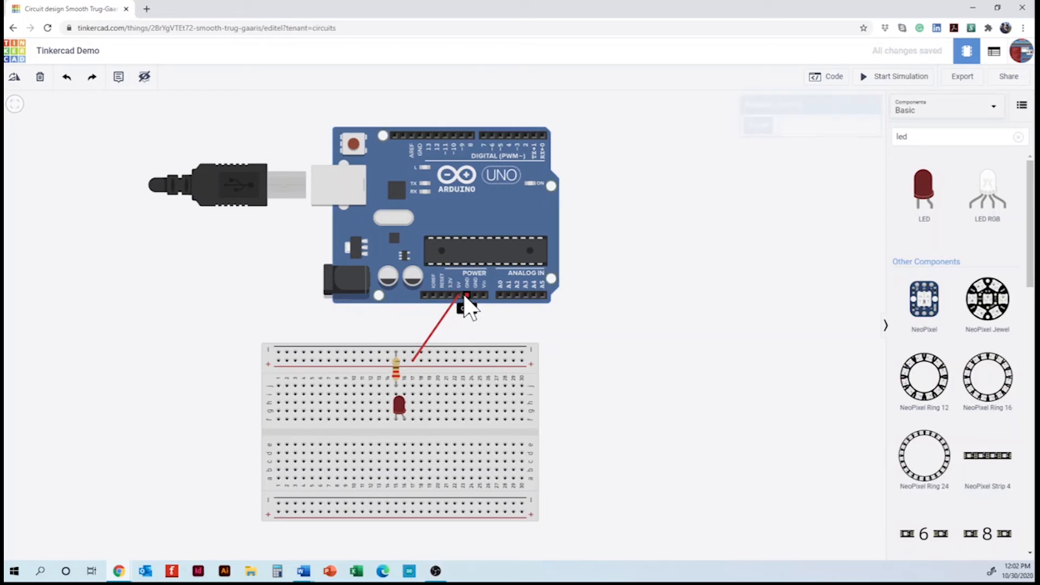
# Step: Wire the Arduino's GND pin to the breadboard's upper negative rail and set the wire's color to blue
pyautogui.click(465, 296)
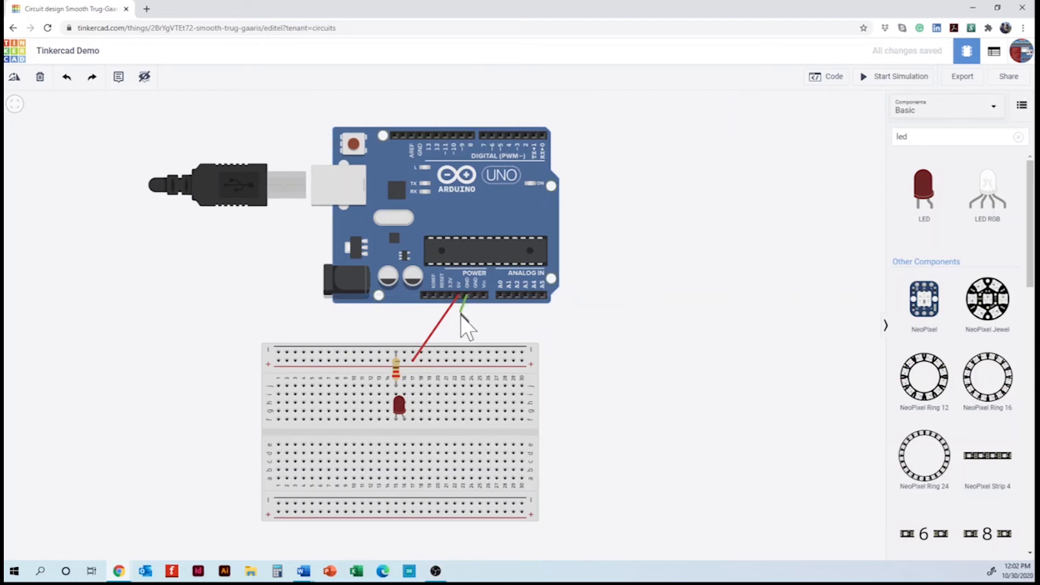
pyautogui.click(447, 352)
pyautogui.click(533, 332)
pyautogui.click(456, 324)
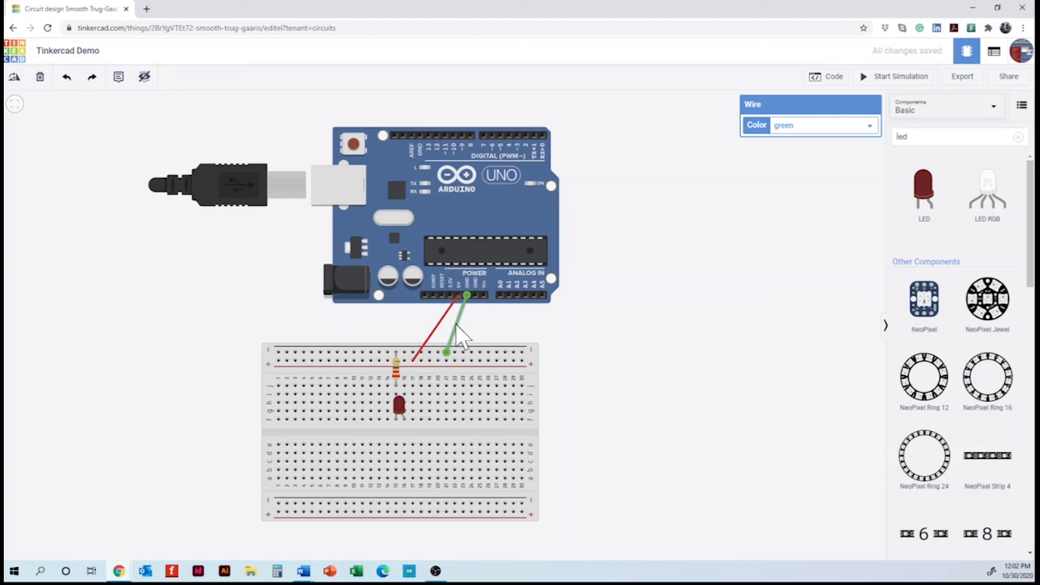
pyautogui.click(785, 129)
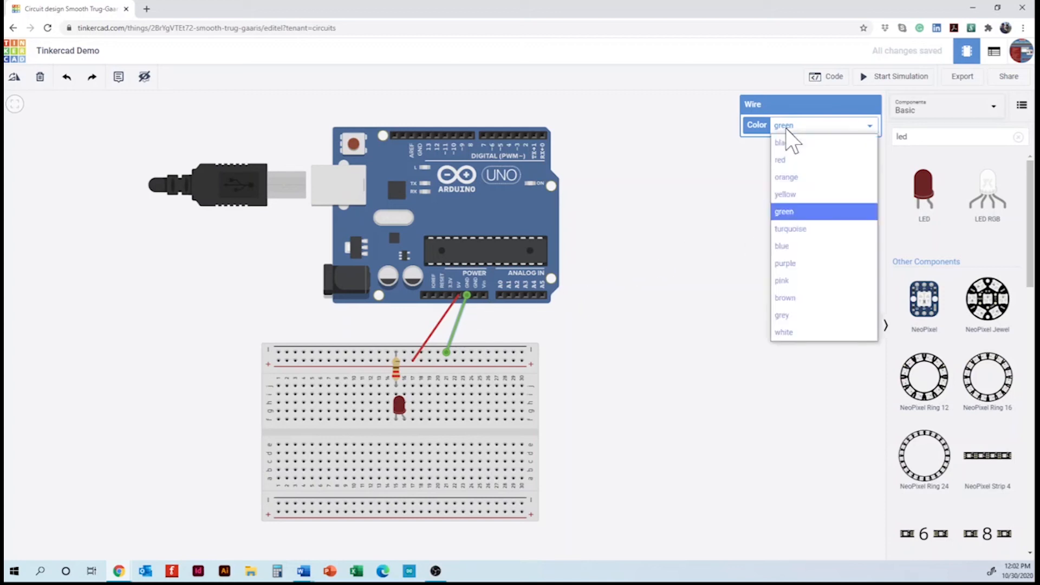
pyautogui.click(781, 246)
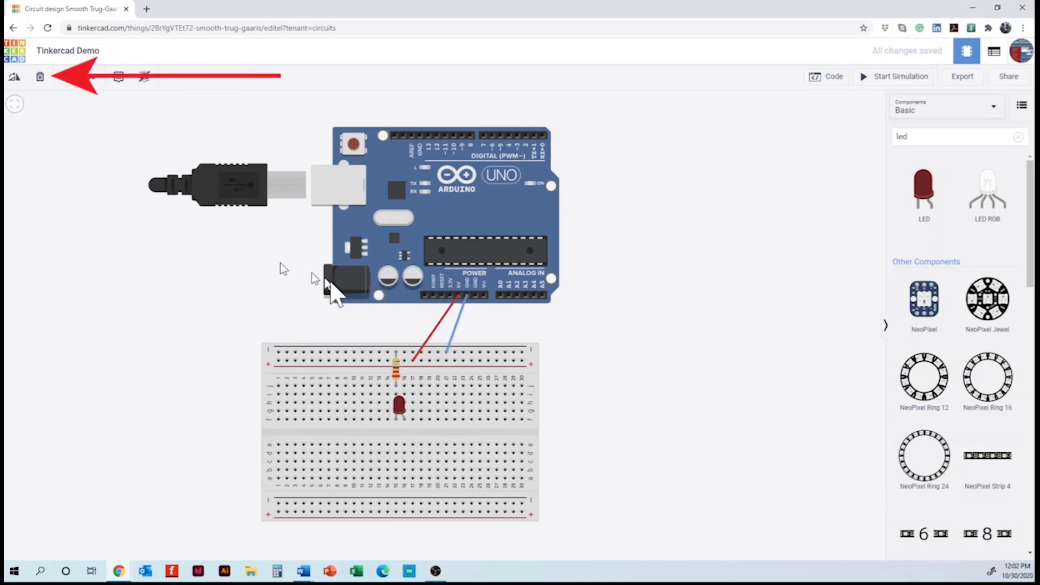
# Step: Delete the blue ground wire and undo the deletion
pyautogui.click(458, 320)
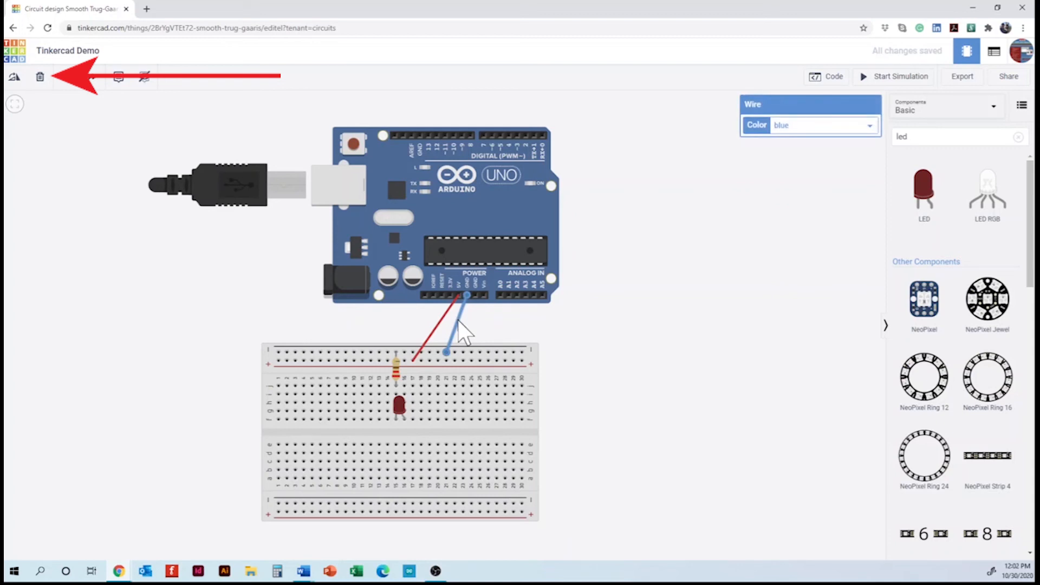
pyautogui.click(40, 78)
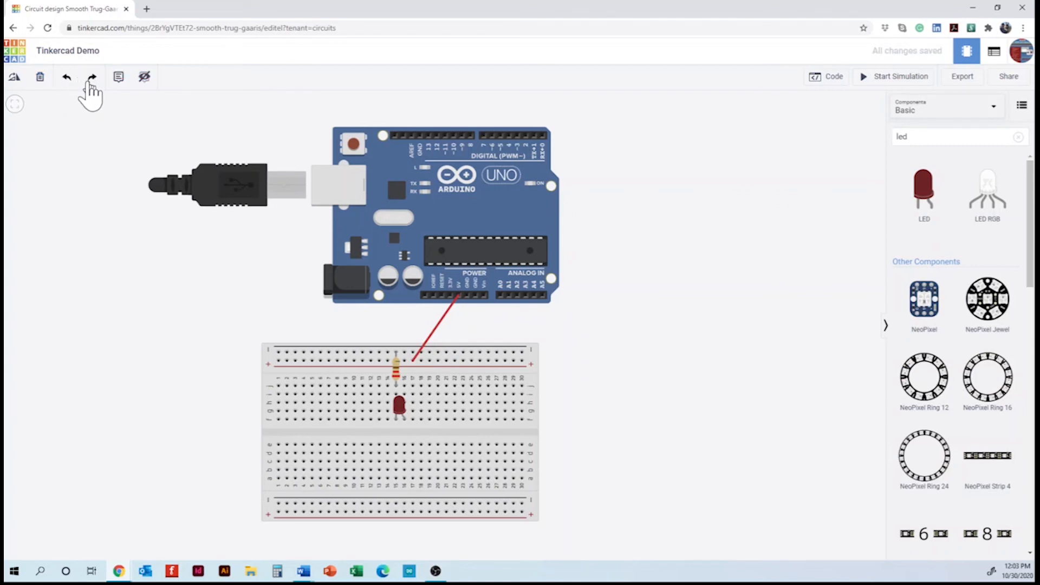
pyautogui.click(67, 79)
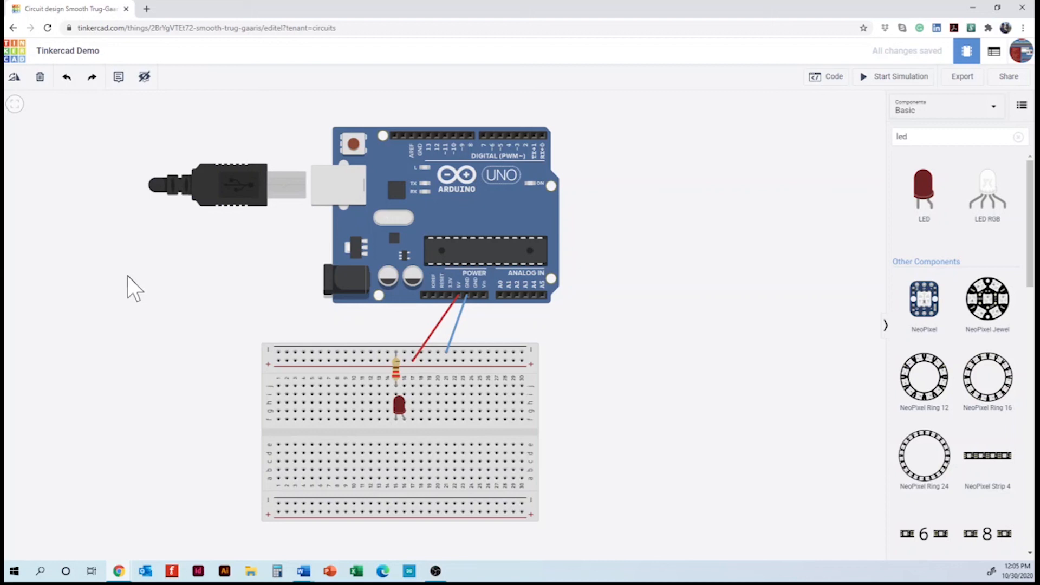
# Step: Leave the circuit editor for the circuits dashboard and locate the saved Tinkercad Demo design
pyautogui.click(14, 57)
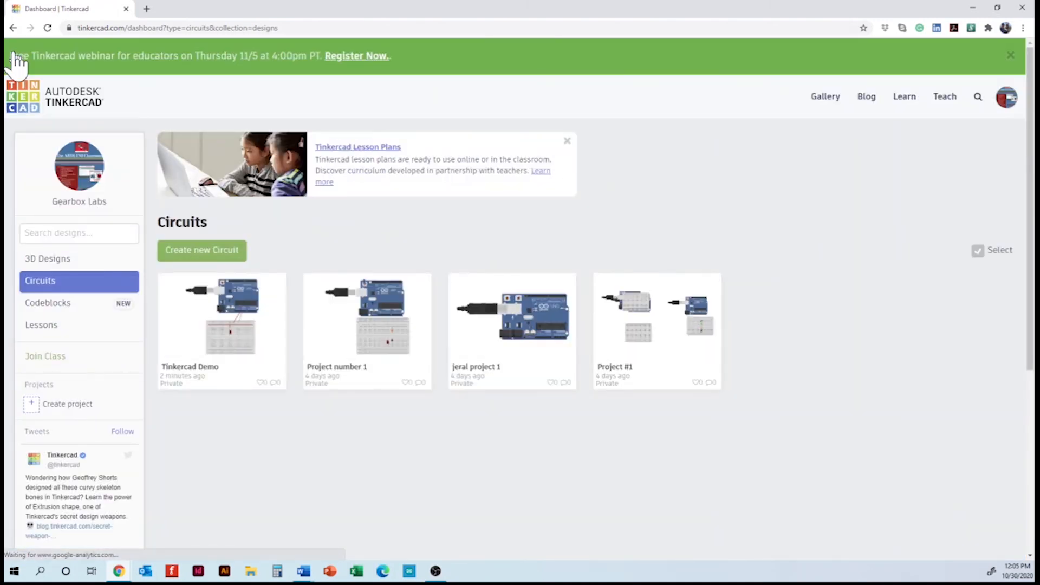
pyautogui.moveTo(181, 306)
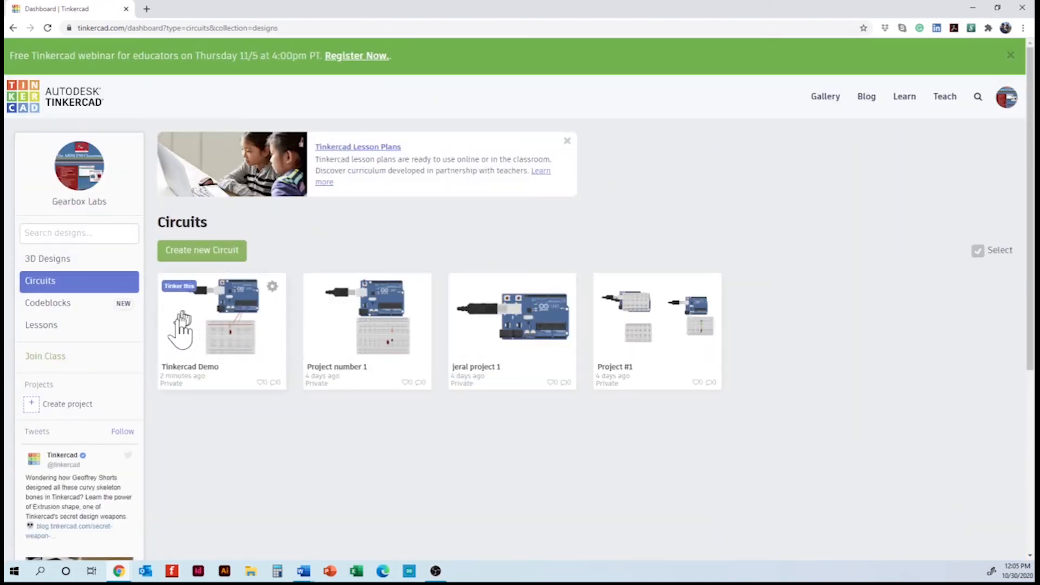